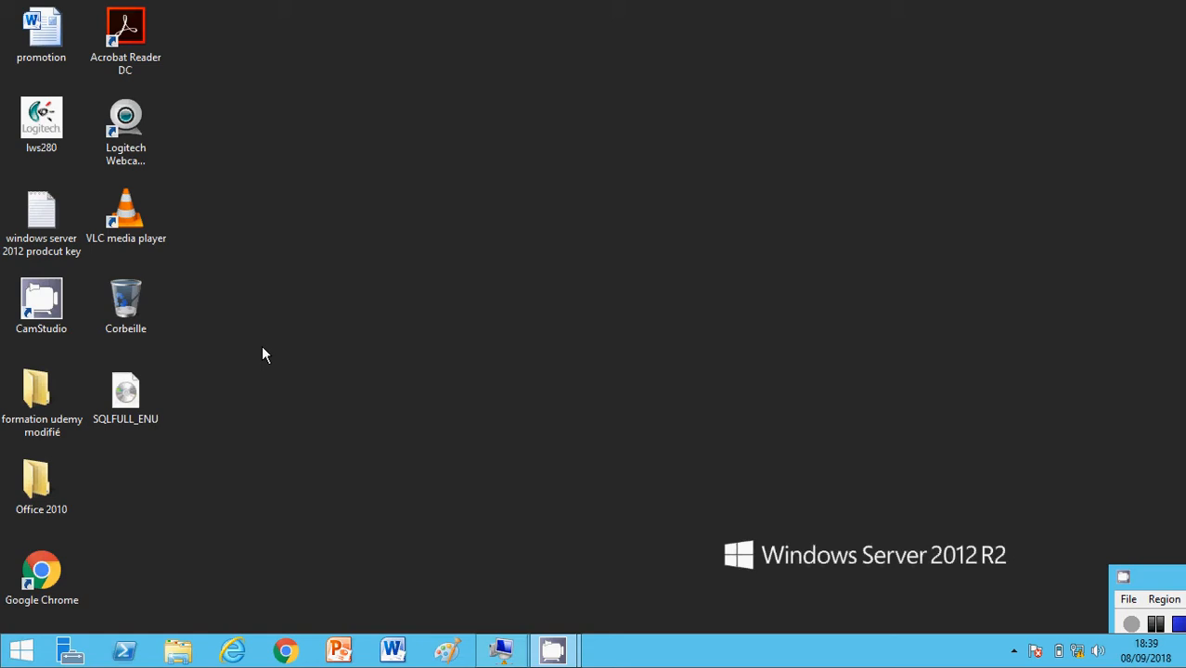
# Step: Mount the SQLFULL_ENU disk image from the desktop, launch its setup application and minimize the file window
pyautogui.click(127, 401)
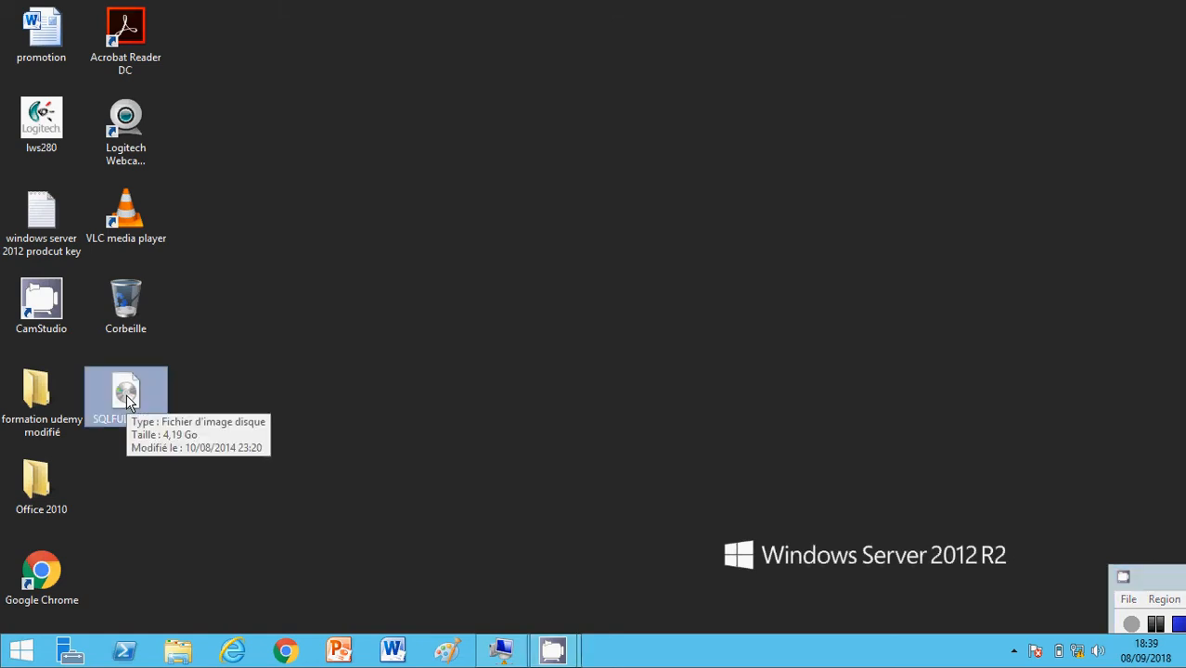
pyautogui.doubleClick(128, 400)
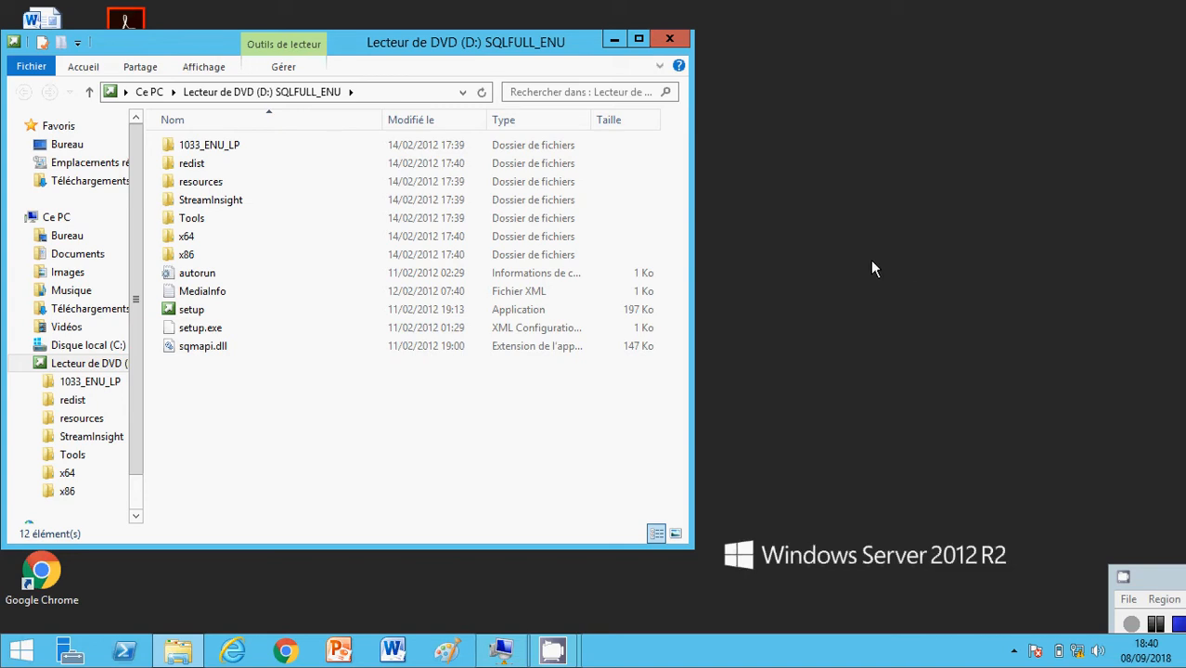
pyautogui.click(210, 317)
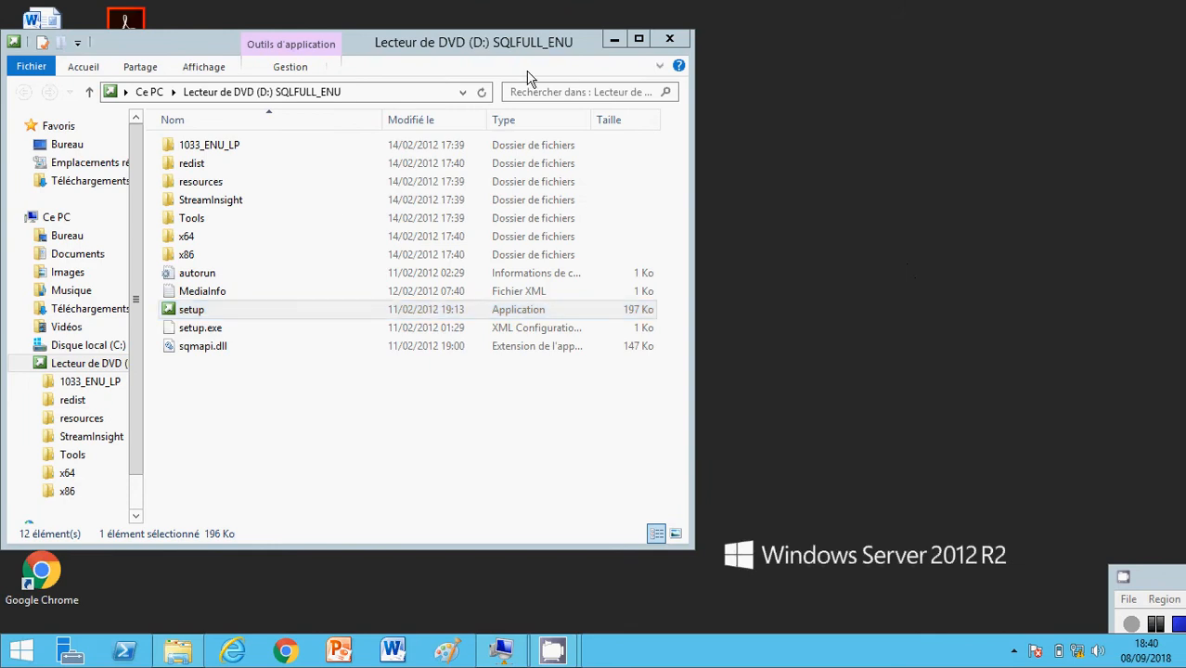
pyautogui.click(613, 42)
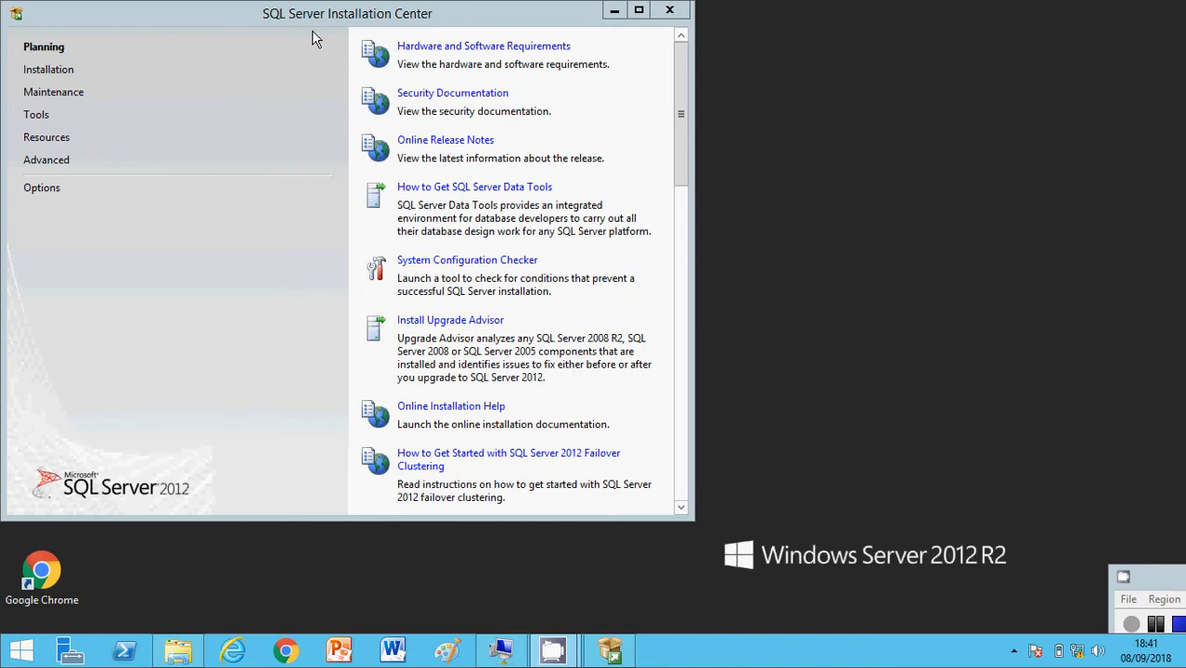
# Step: Start a new SQL Server stand-alone installation and continue past the initial Setup Support Rules check
pyautogui.click(72, 74)
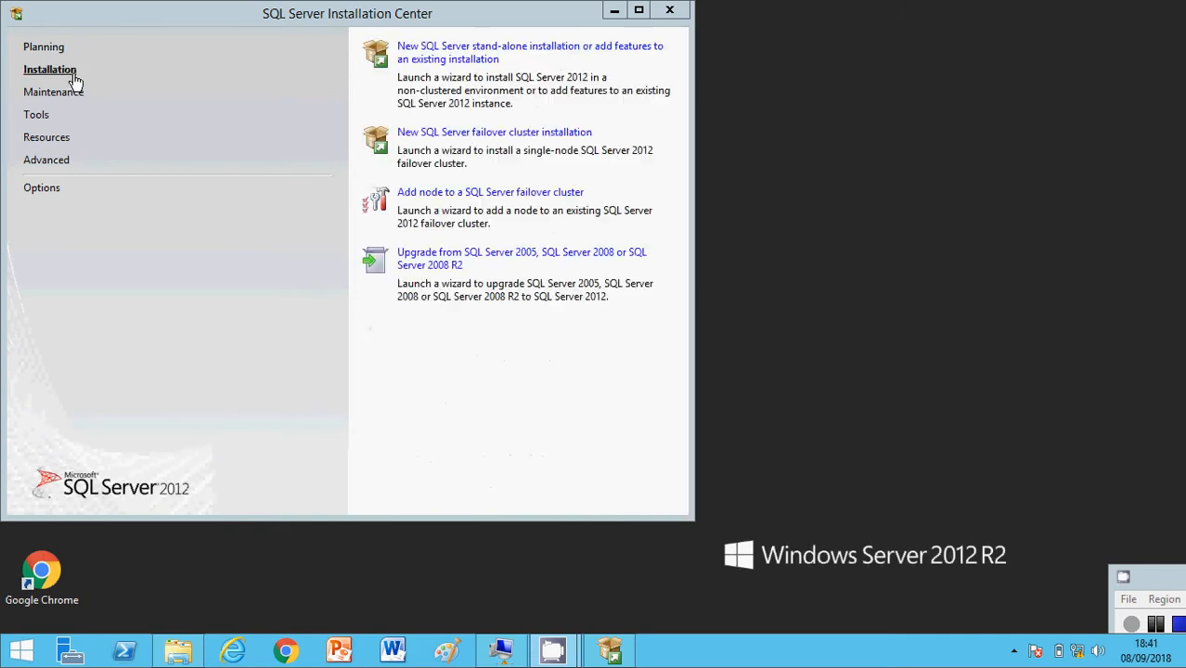
pyautogui.click(419, 59)
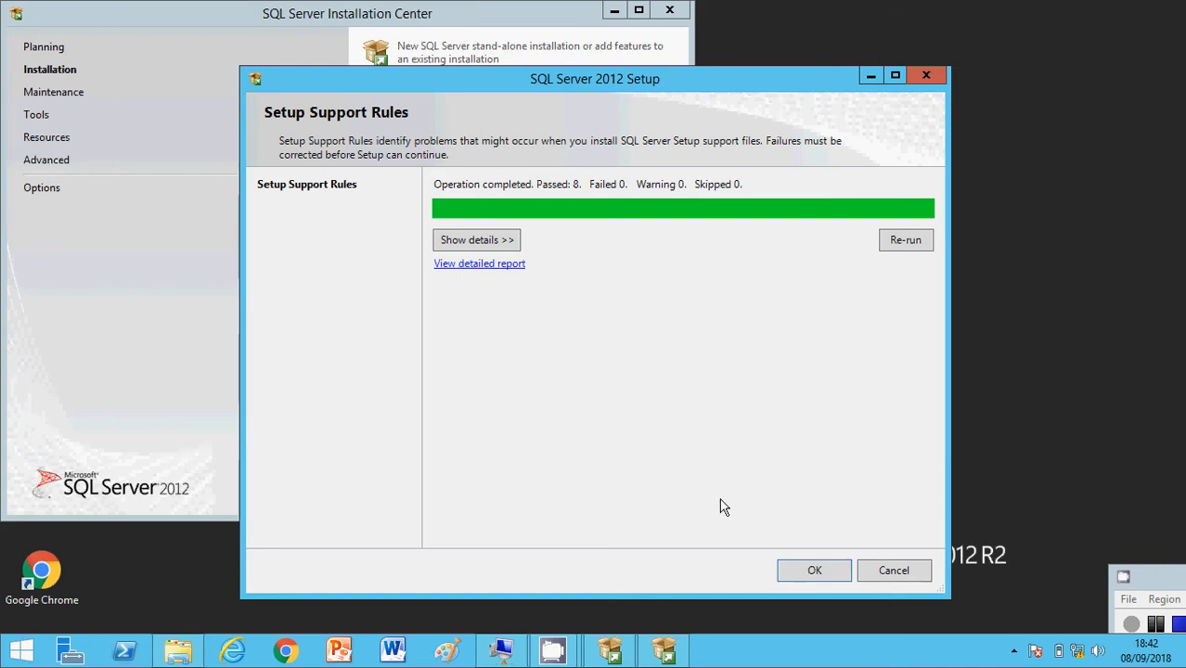
pyautogui.click(800, 571)
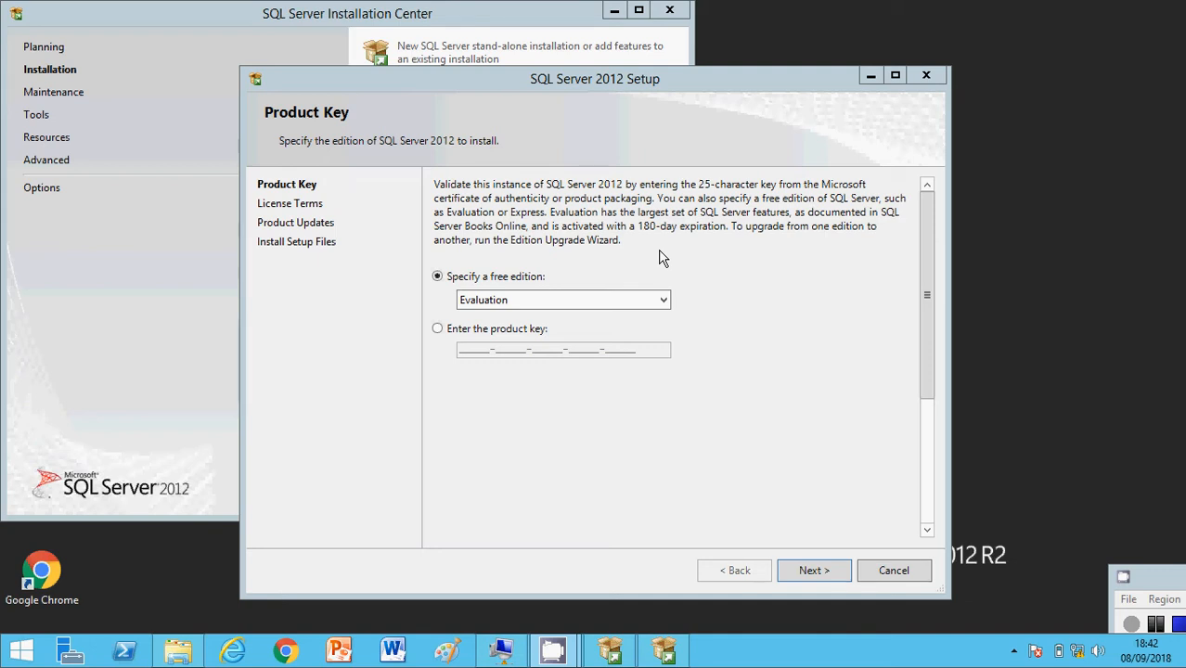
# Step: Keep the free Evaluation edition, accept the license terms with feature usage data sending enabled, and continue past Product Updates
pyautogui.click(799, 568)
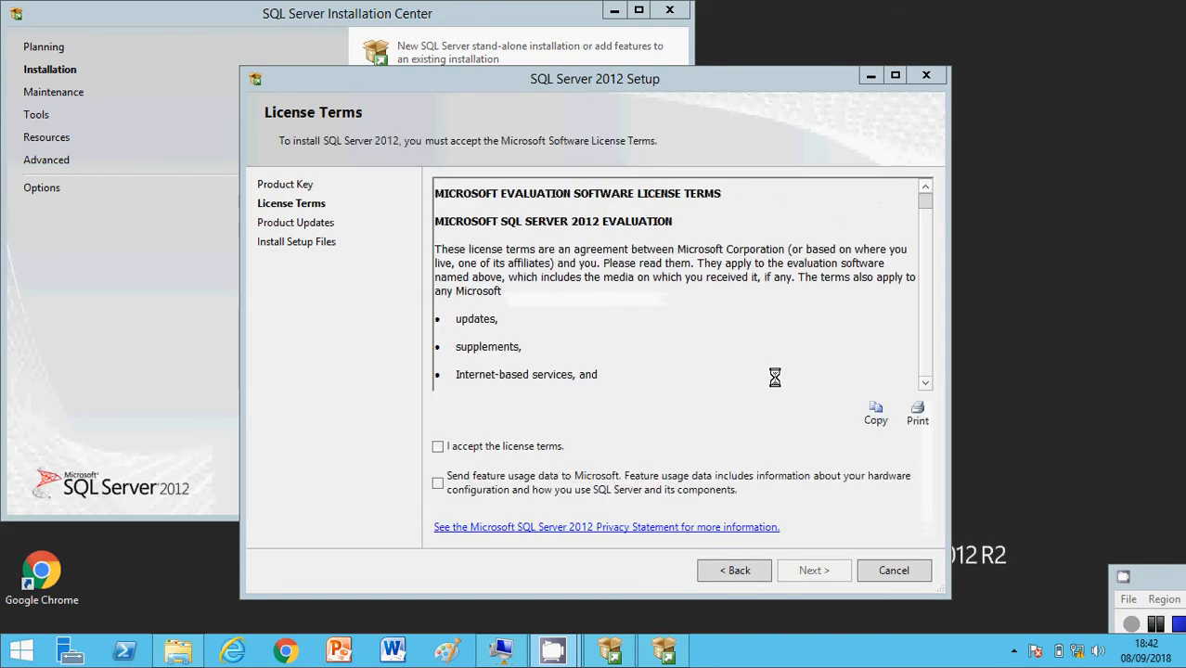
pyautogui.click(443, 450)
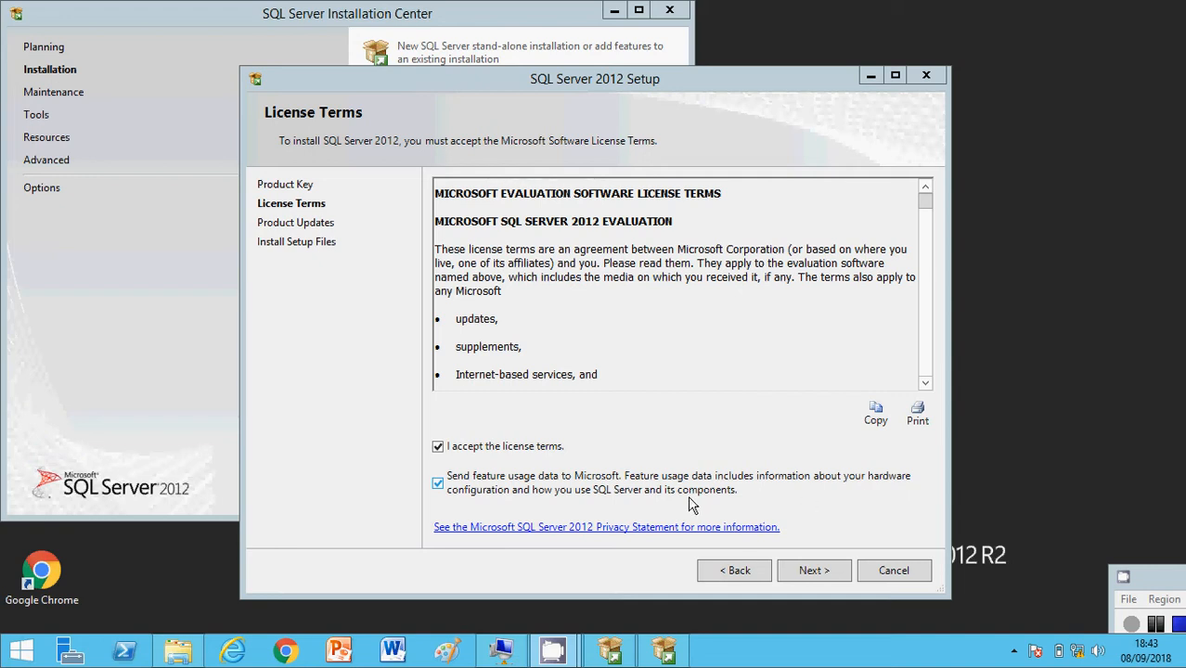
pyautogui.click(807, 571)
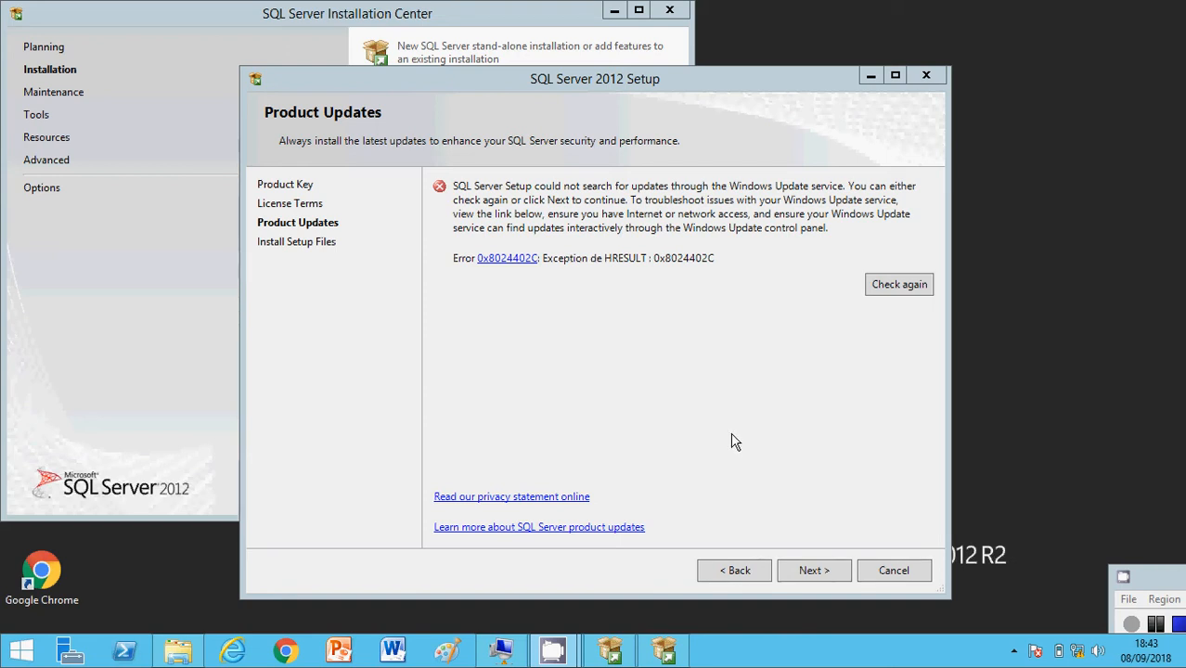
pyautogui.click(805, 575)
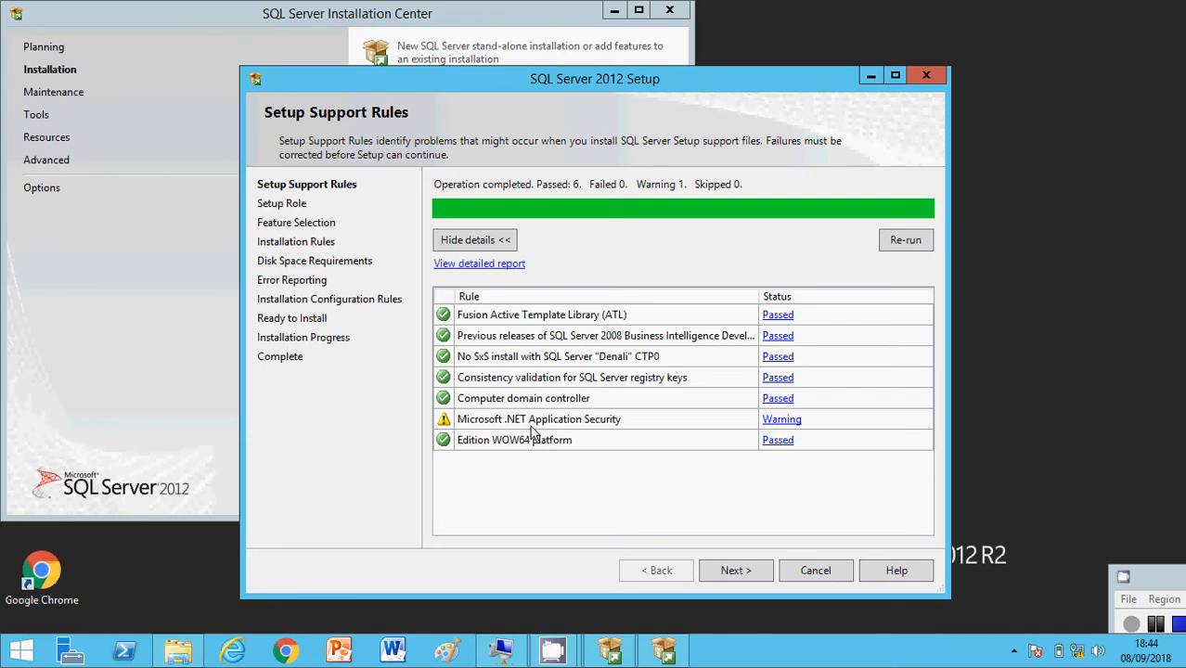
# Step: Read the Microsoft .NET Application Security rule details, close them and continue to the Setup Role page
pyautogui.click(779, 426)
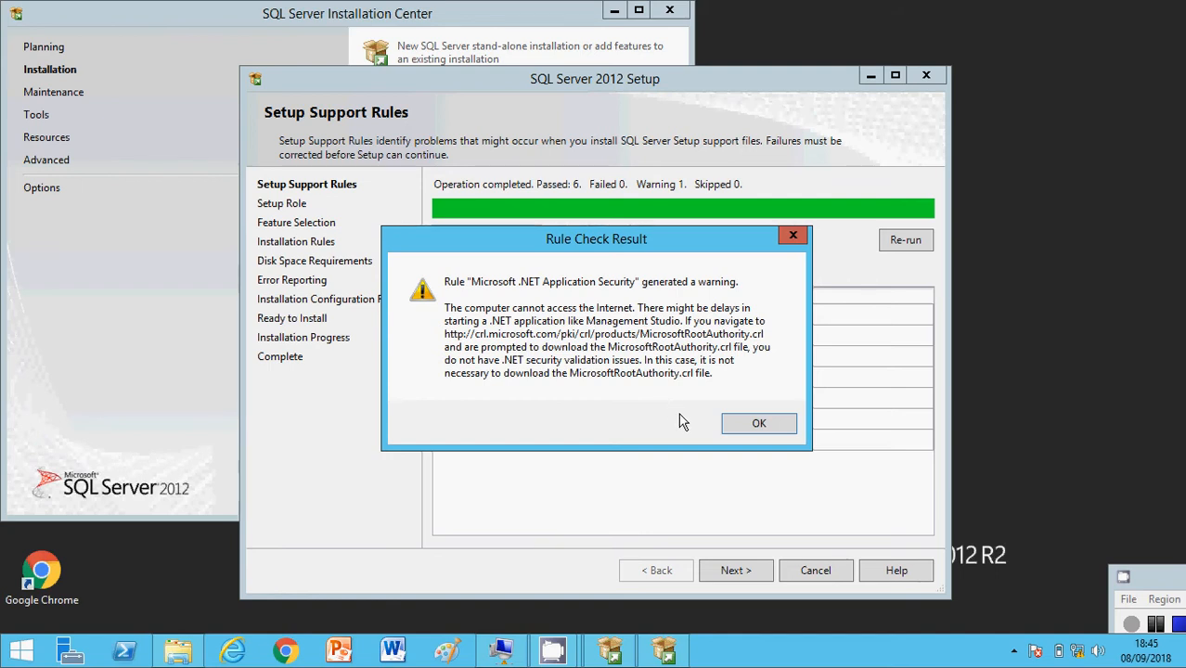
pyautogui.click(745, 425)
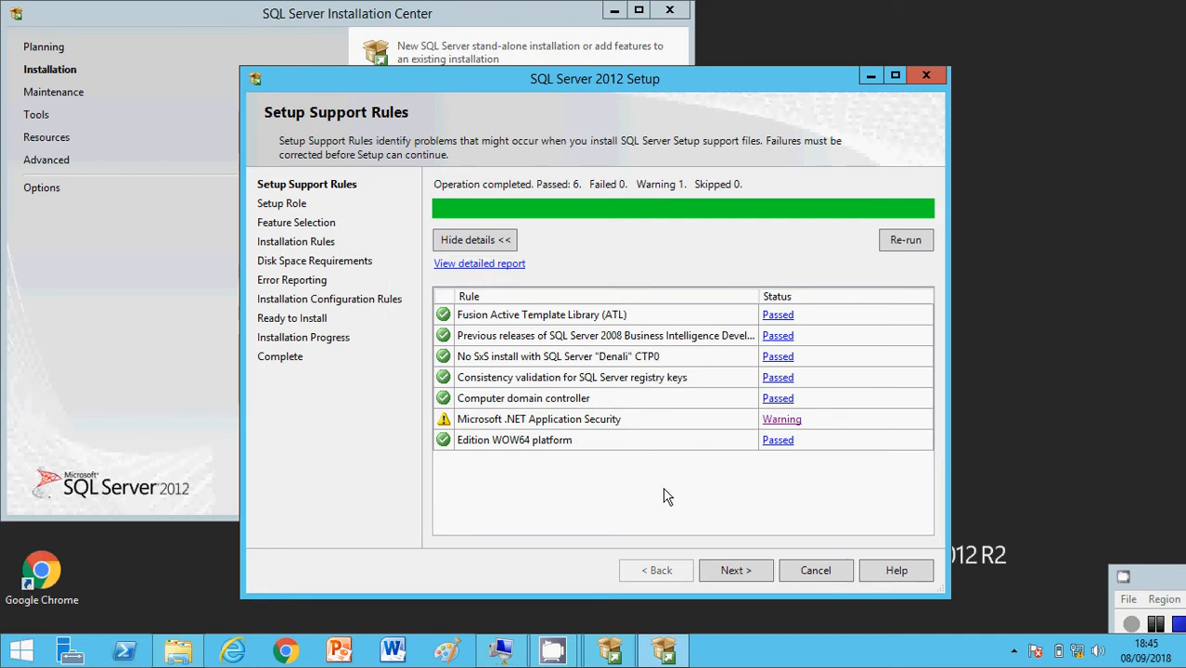
pyautogui.click(736, 571)
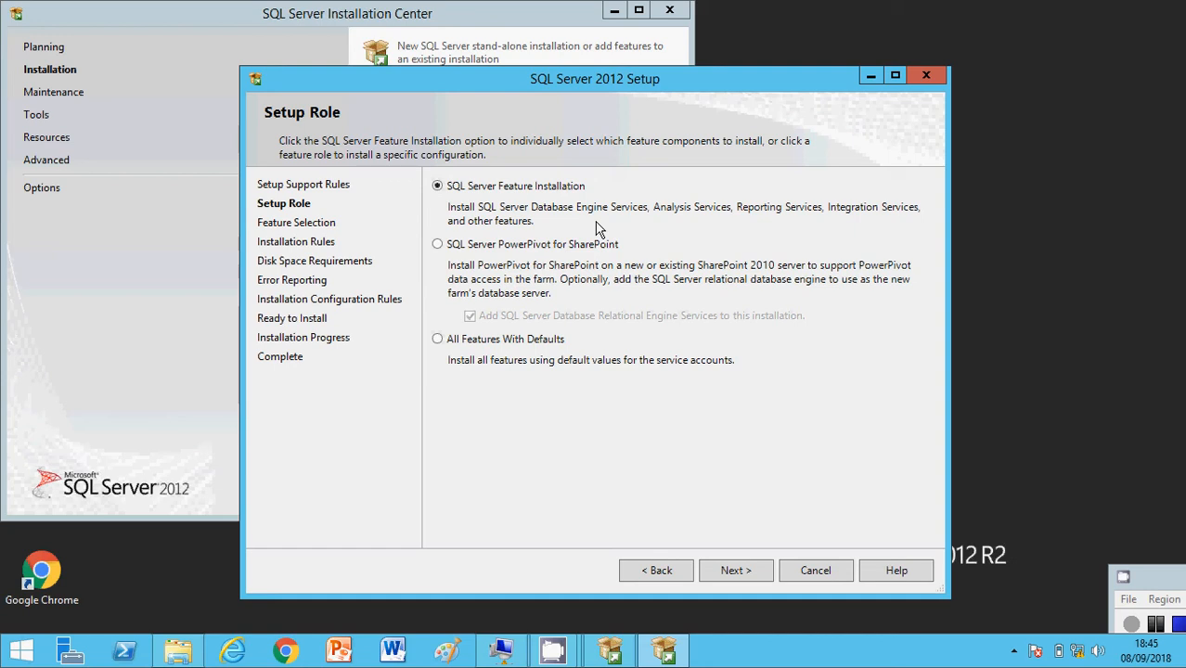
# Step: Keep the SQL Server Feature Installation role and select all features with the default shared directories
pyautogui.click(733, 569)
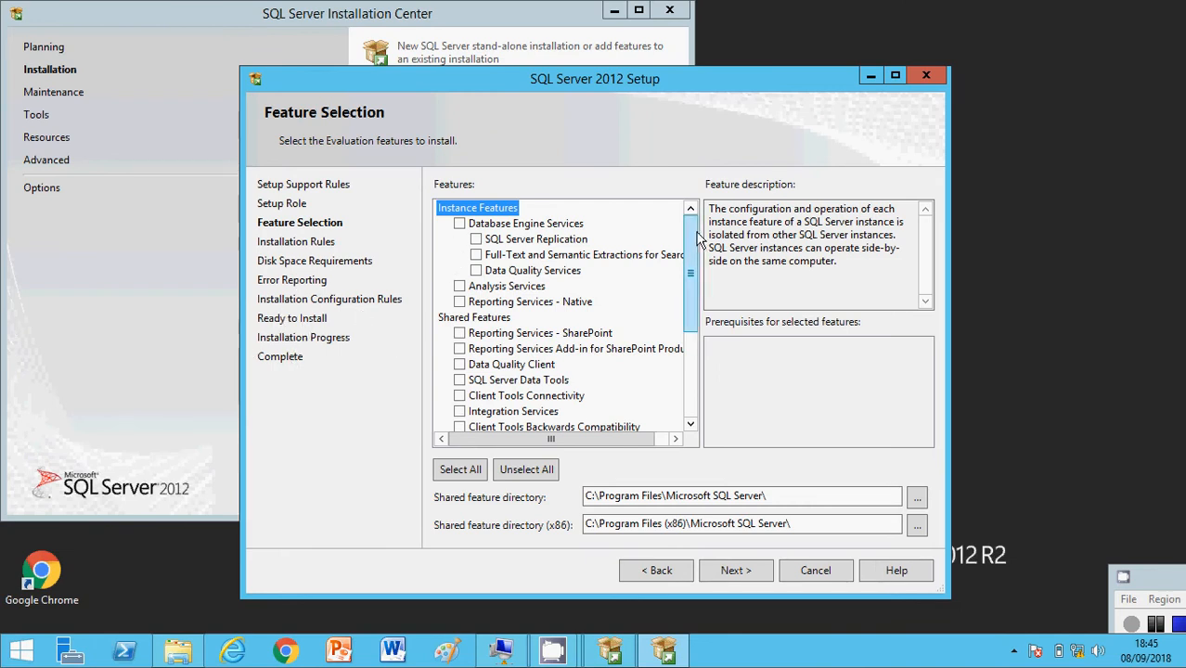
pyautogui.scroll(-2, 690, 289)
pyautogui.moveTo(690, 290); pyautogui.dragTo(692, 237)
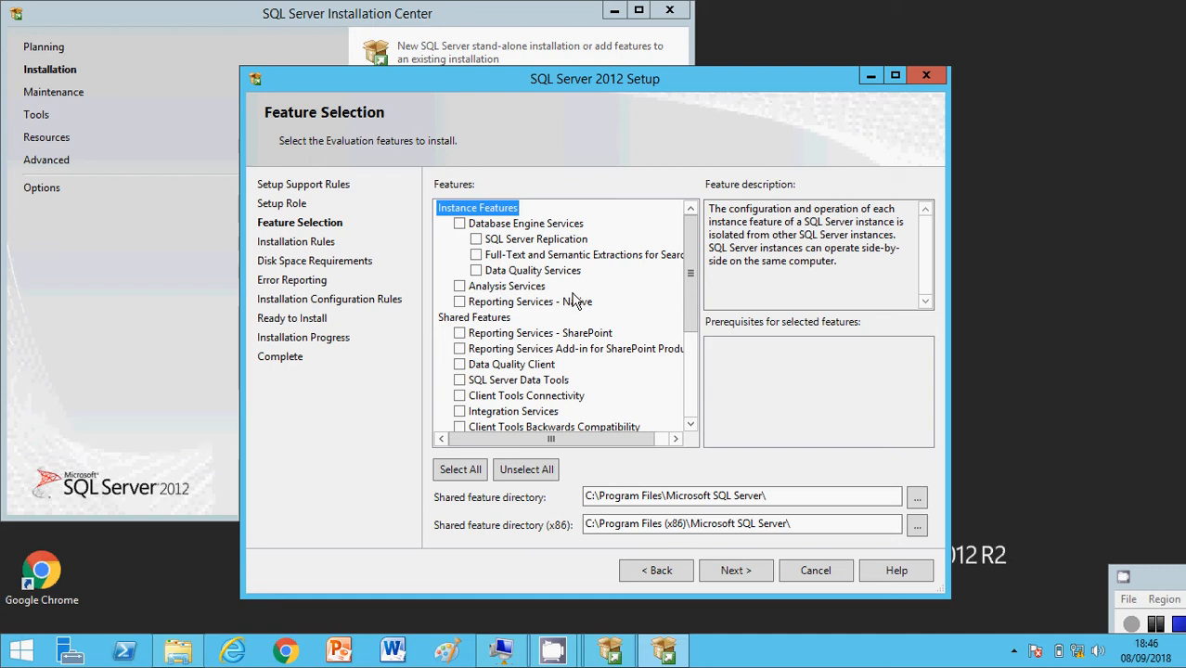
pyautogui.click(472, 470)
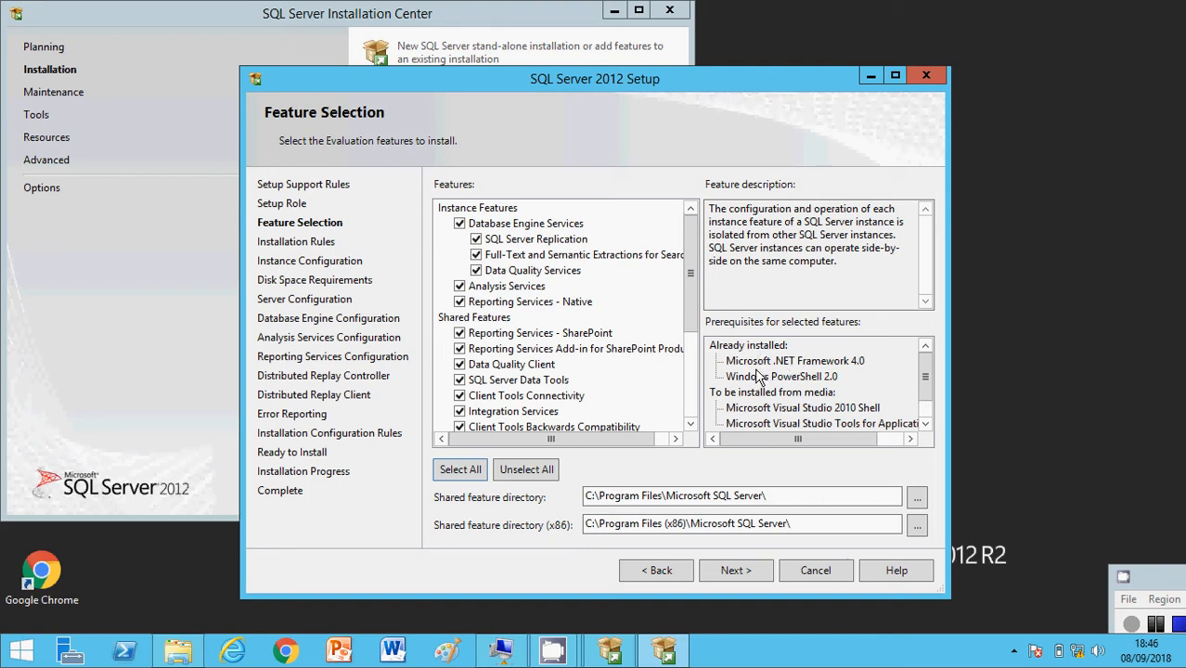
pyautogui.click(734, 573)
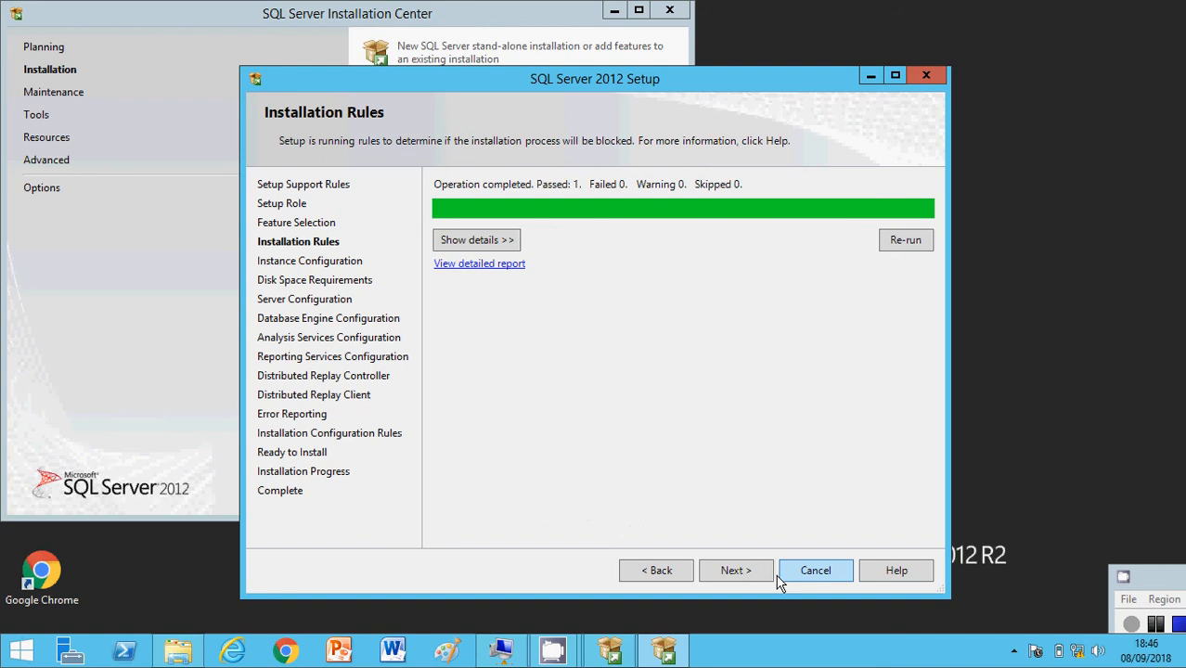
# Step: Continue past Installation Rules, keep the default instance with ID MSSQLSERVER, and accept the disk space requirements
pyautogui.click(731, 574)
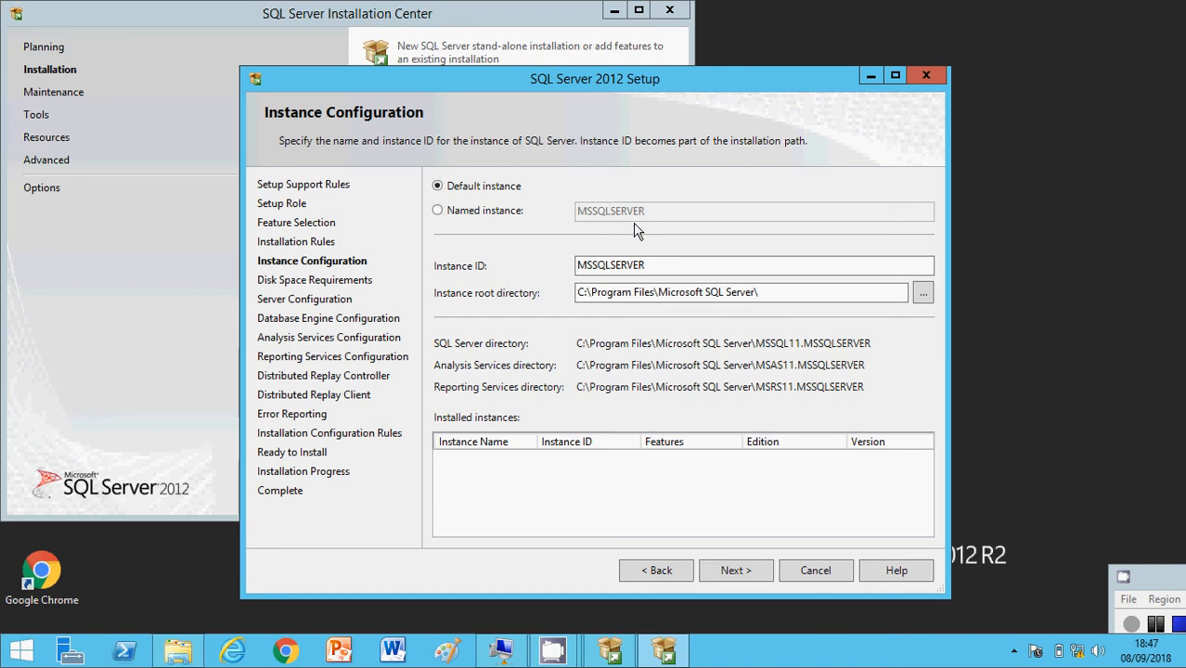
pyautogui.click(725, 570)
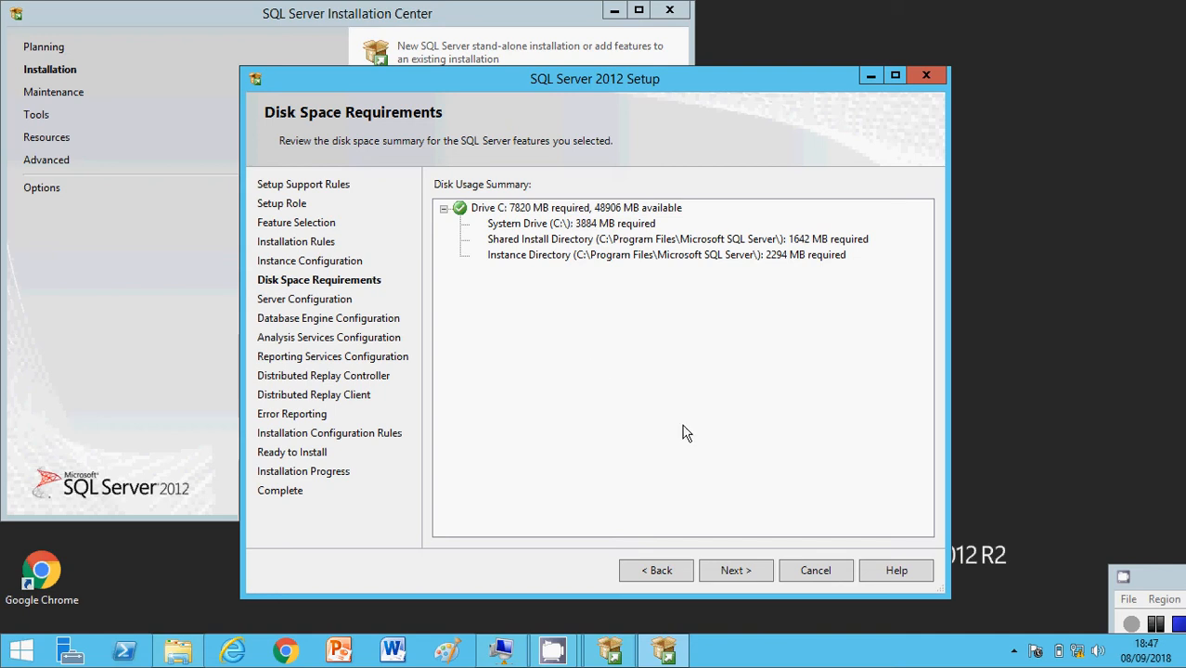
pyautogui.click(739, 573)
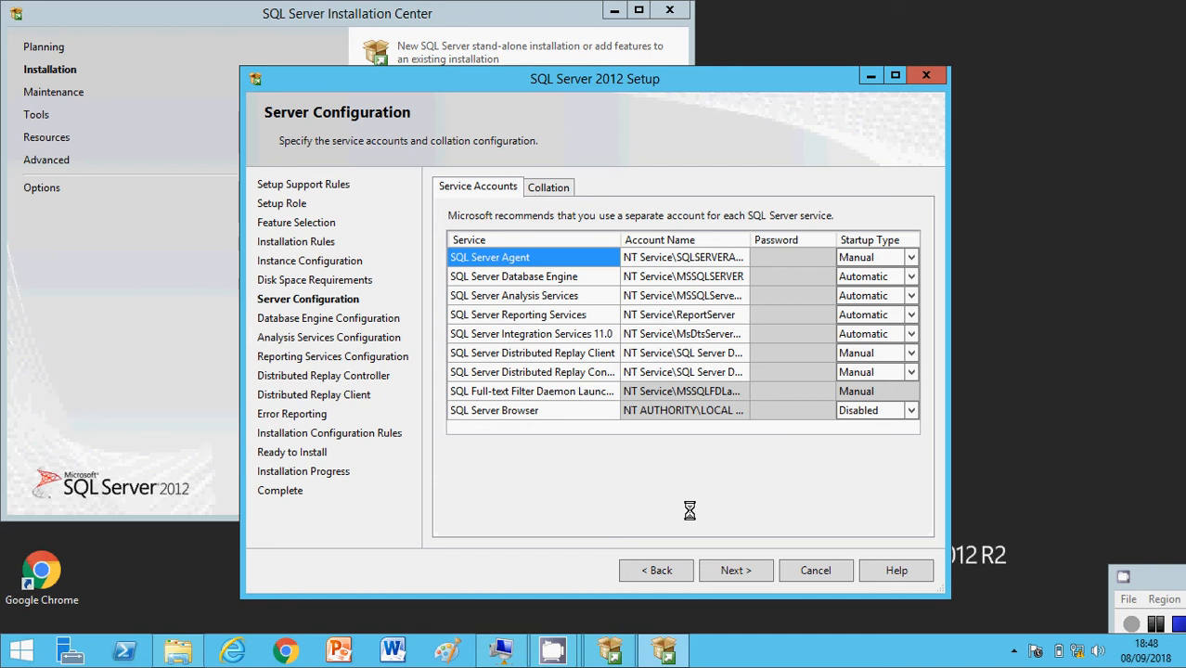
# Step: Review the collation settings and service accounts, then accept the default server configuration
pyautogui.click(549, 189)
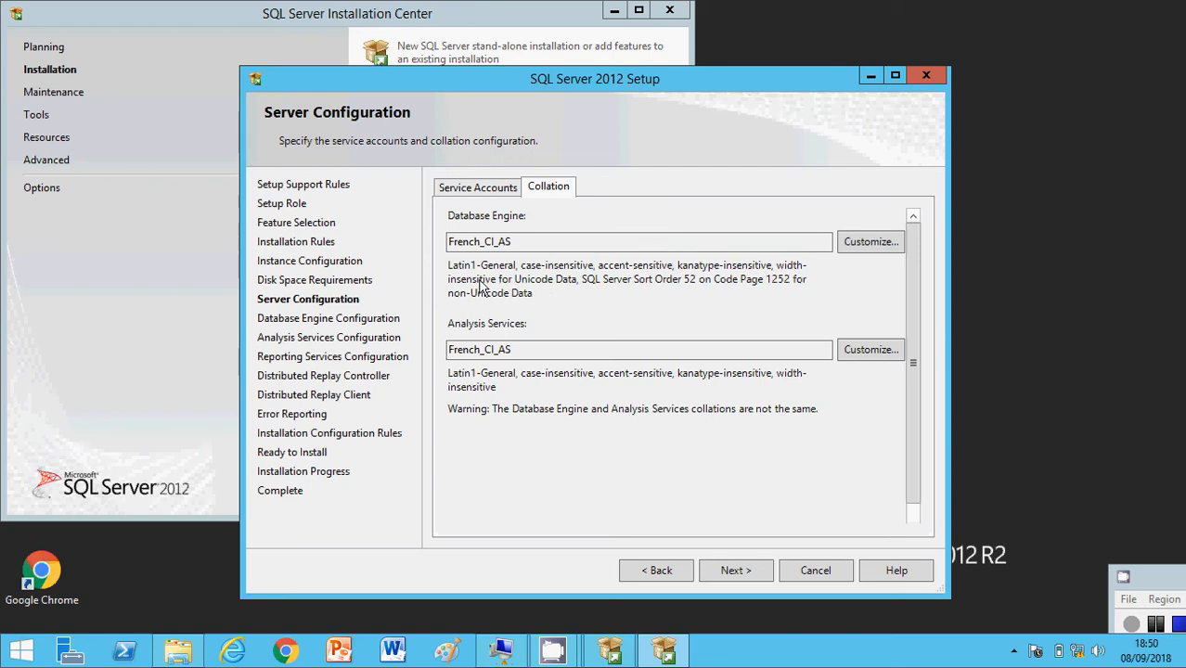
pyautogui.click(513, 243)
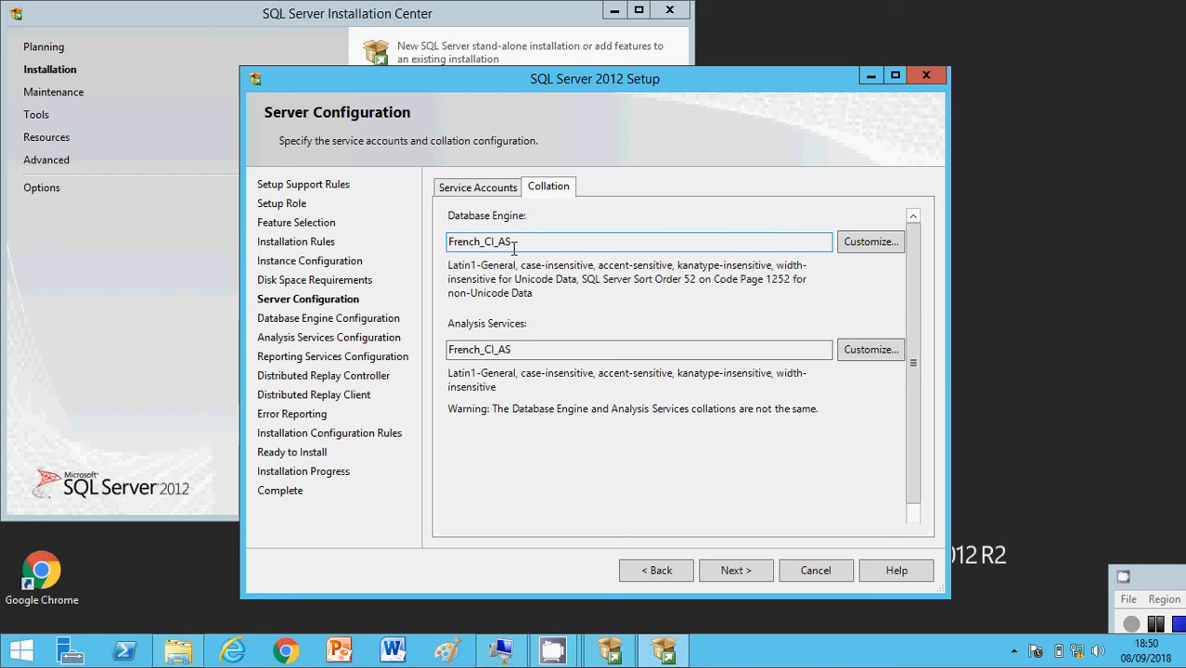
pyautogui.click(478, 187)
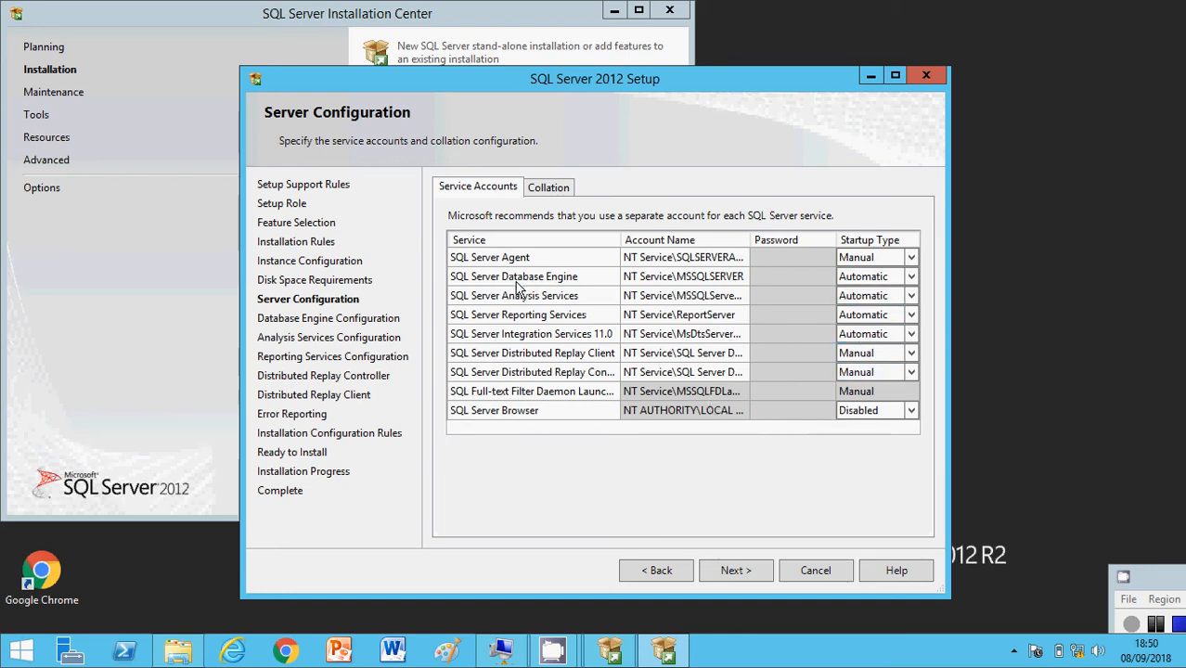
pyautogui.click(665, 277)
pyautogui.click(729, 577)
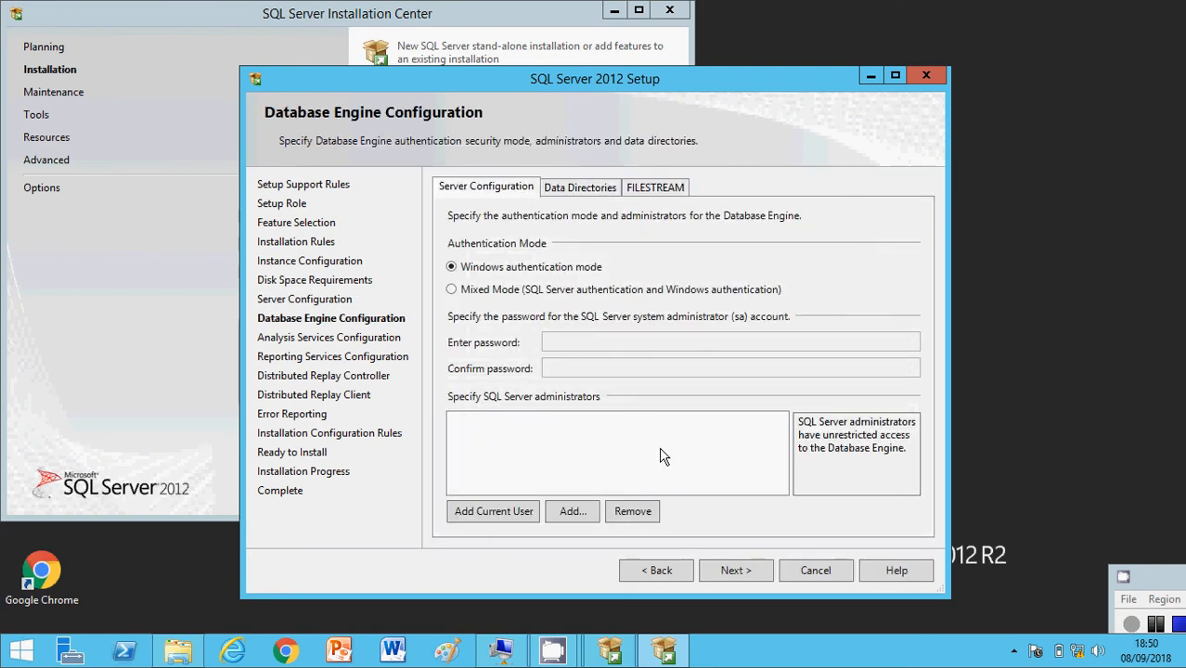
# Step: Set the Database Engine authentication to Mixed Mode, then enter and confirm the system administrator (sa) account password
pyautogui.click(453, 289)
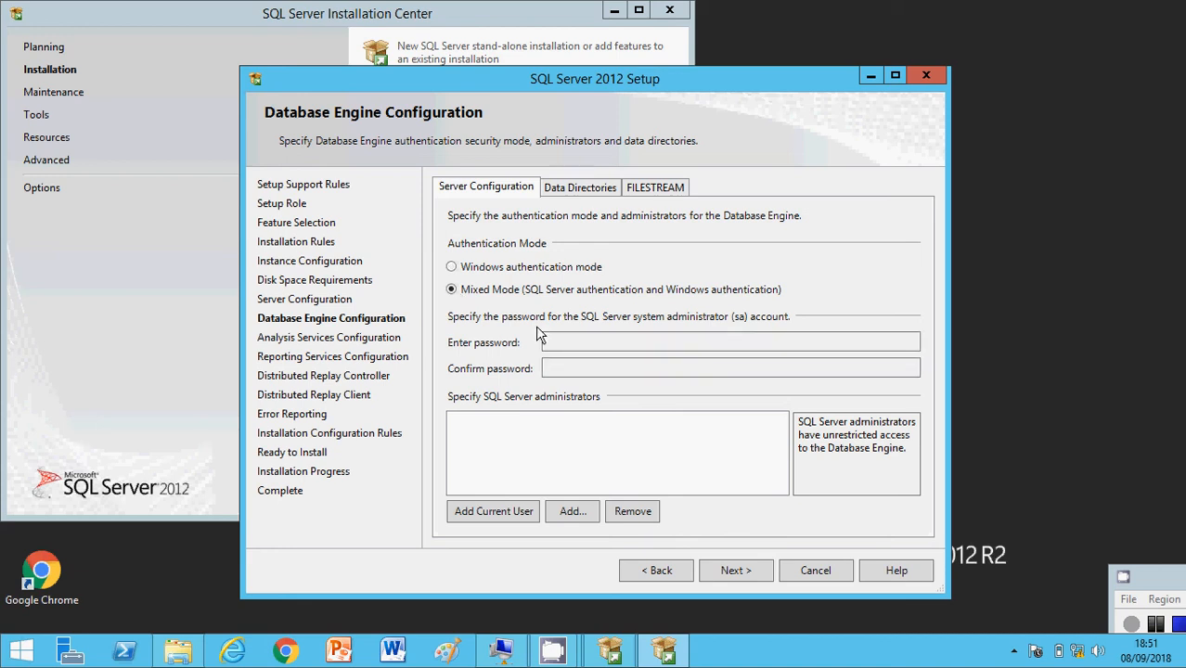
pyautogui.click(572, 340)
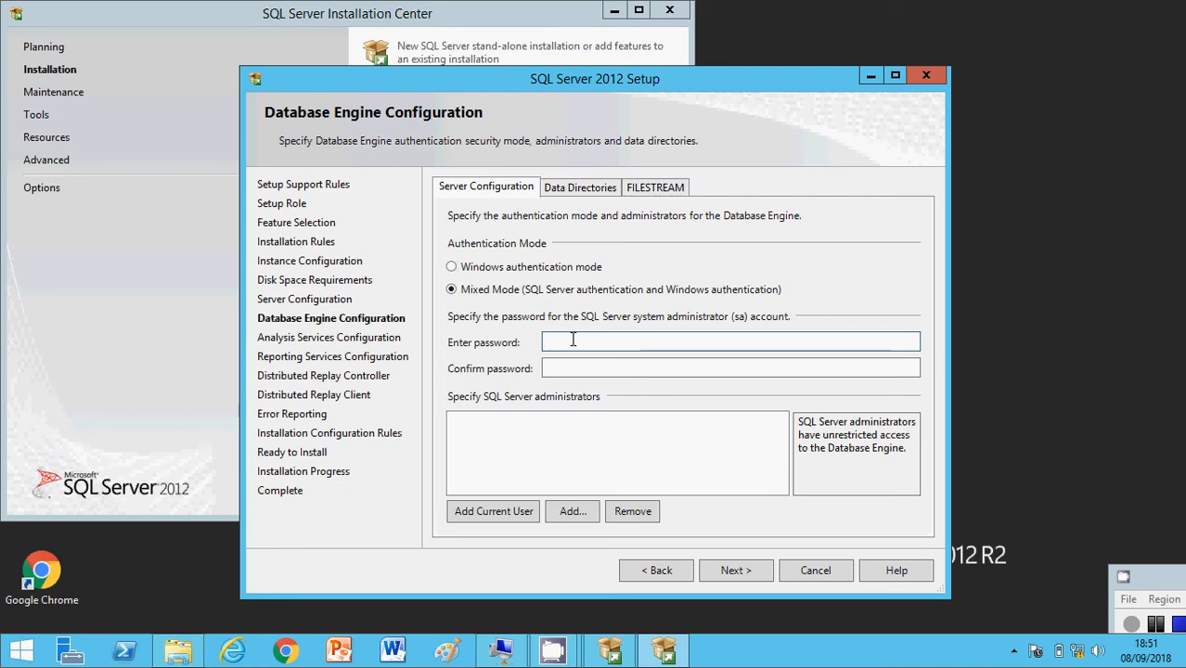
pyautogui.write('••••••••')
pyautogui.click(574, 367)
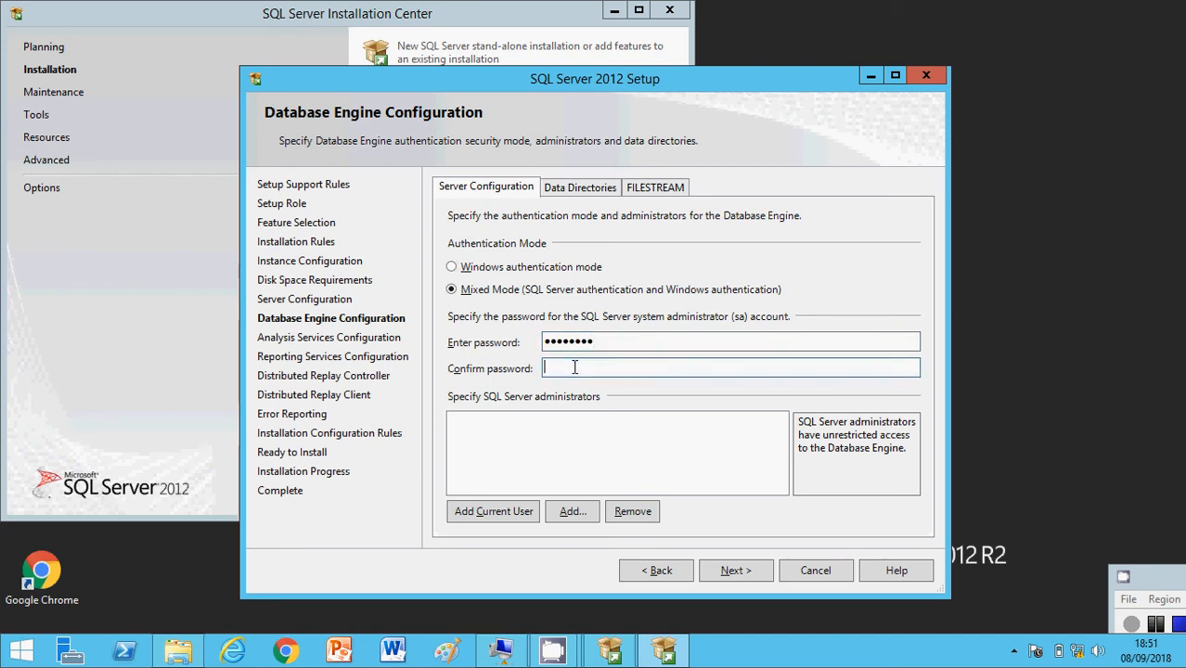
pyautogui.write('••••••••')
# Step: Add the current user as administrator of both the Database Engine and Analysis Services, keeping Multidimensional and Data Mining Mode
pyautogui.click(507, 513)
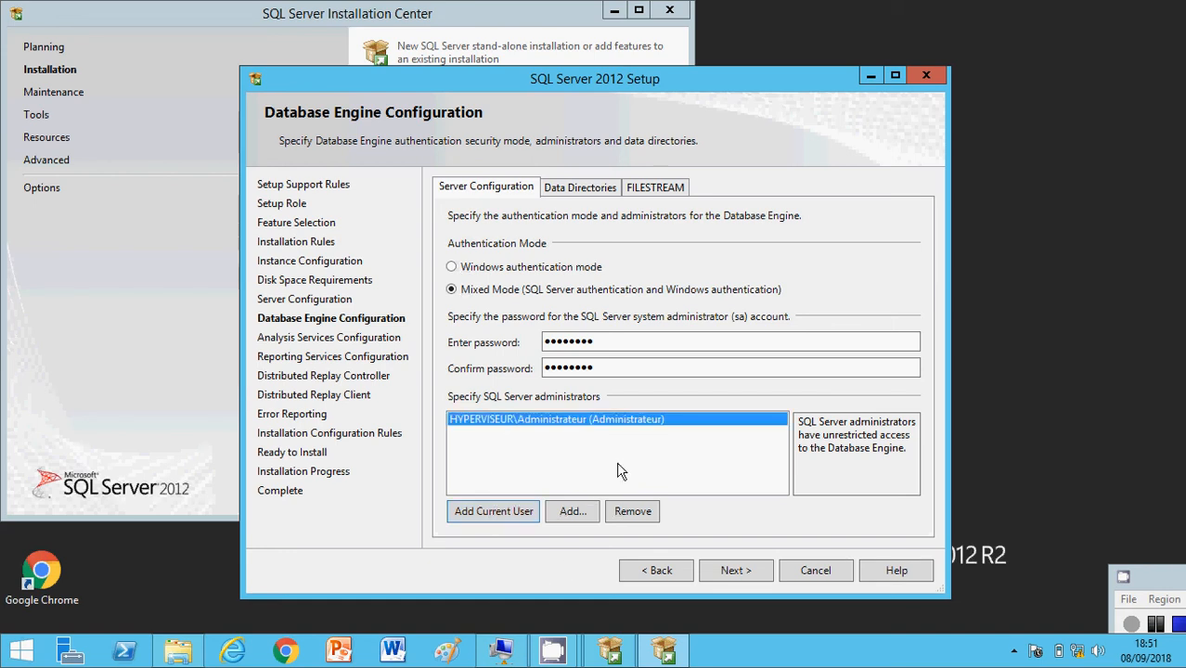
pyautogui.click(737, 574)
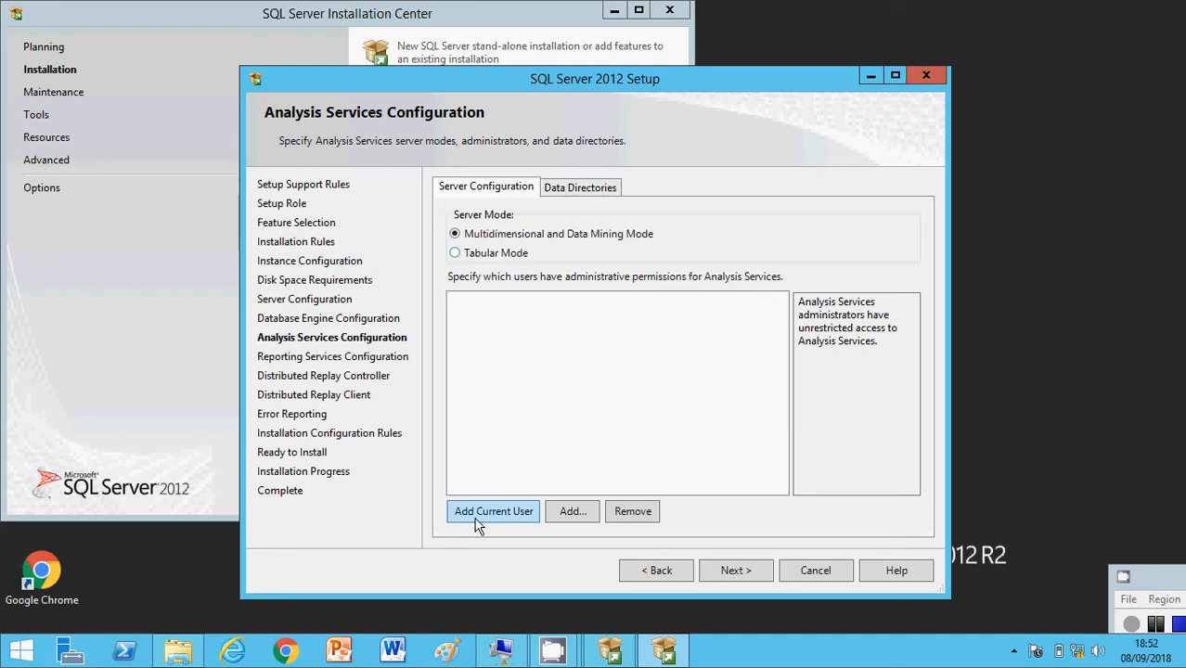
pyautogui.click(518, 509)
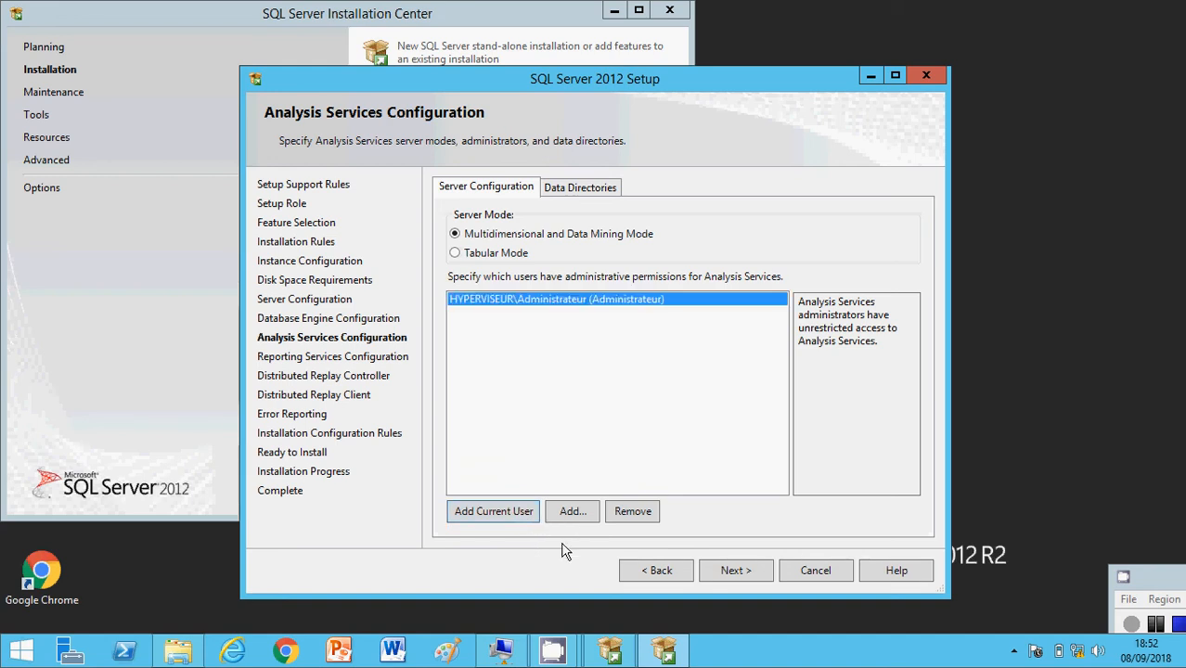
pyautogui.click(731, 566)
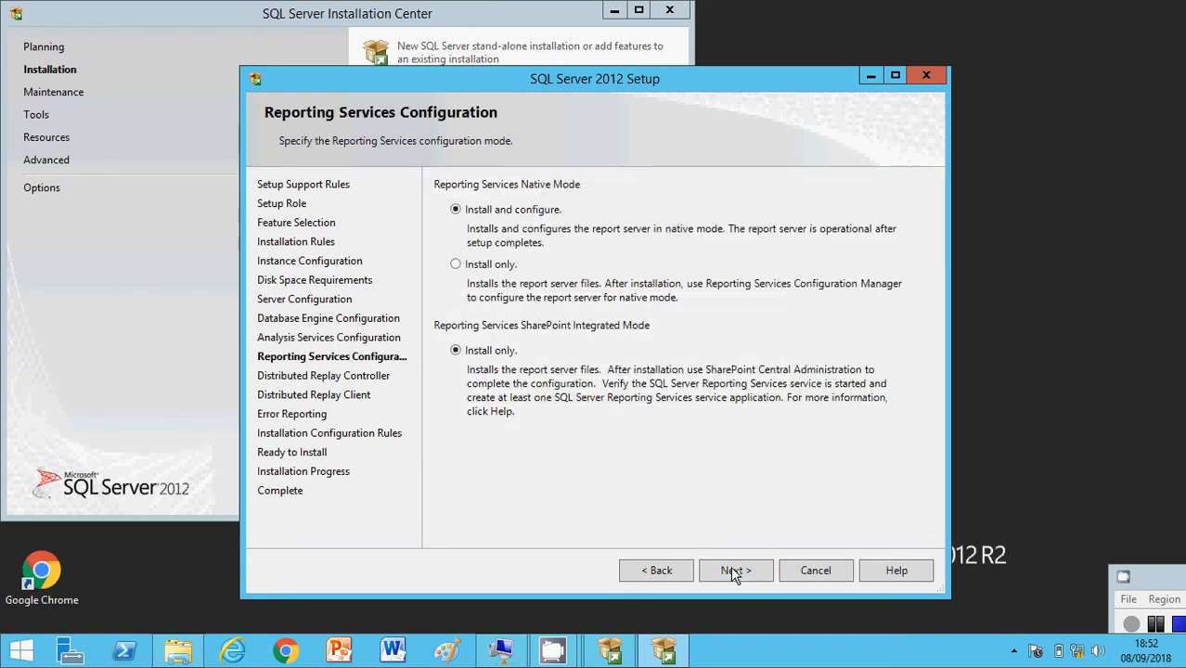
# Step: Keep the Reporting Services defaults, grant the current user Distributed Replay Controller permissions, and accept the default Distributed Replay Client directories
pyautogui.click(731, 570)
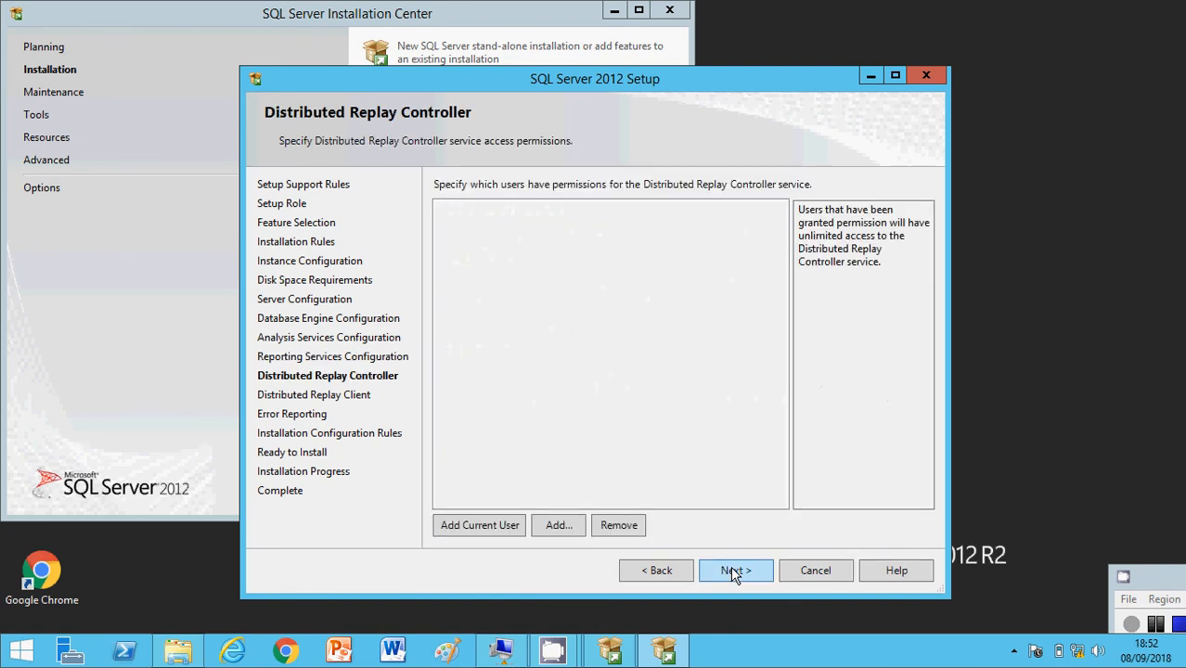
pyautogui.click(463, 527)
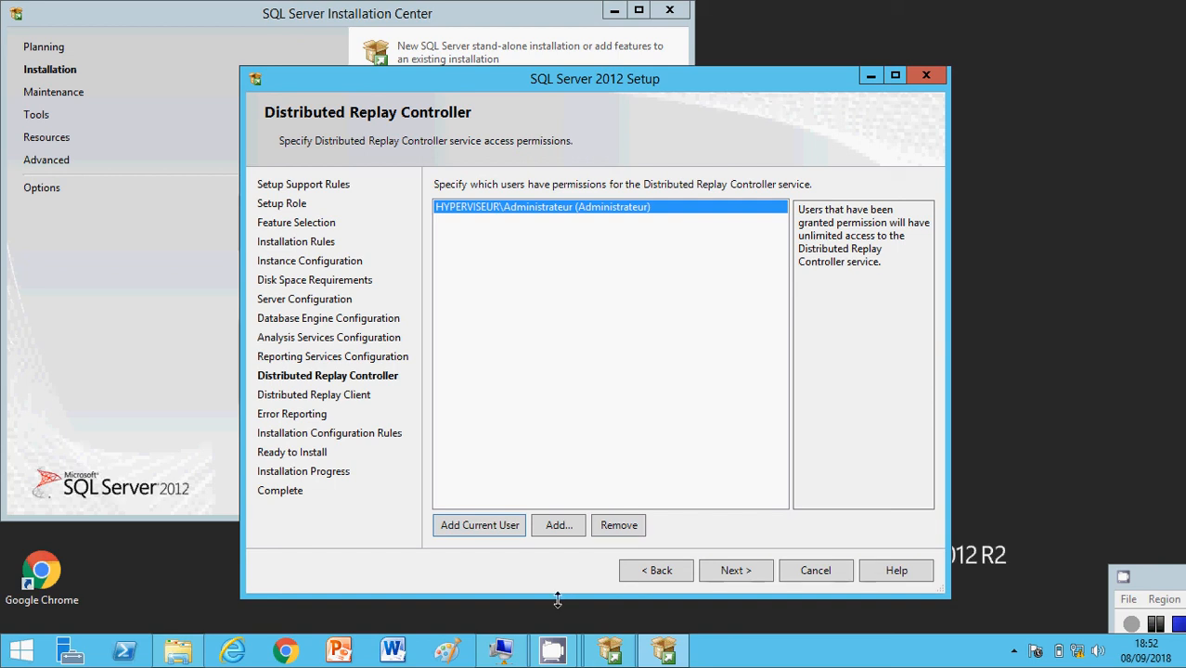
pyautogui.click(730, 572)
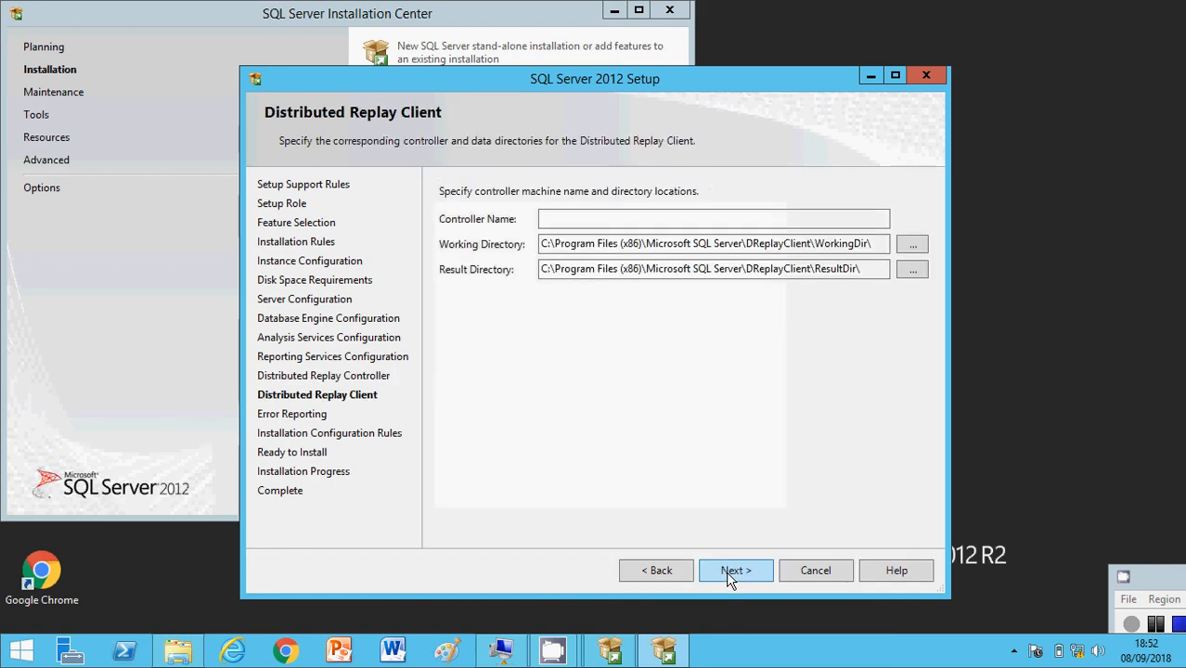
pyautogui.click(730, 573)
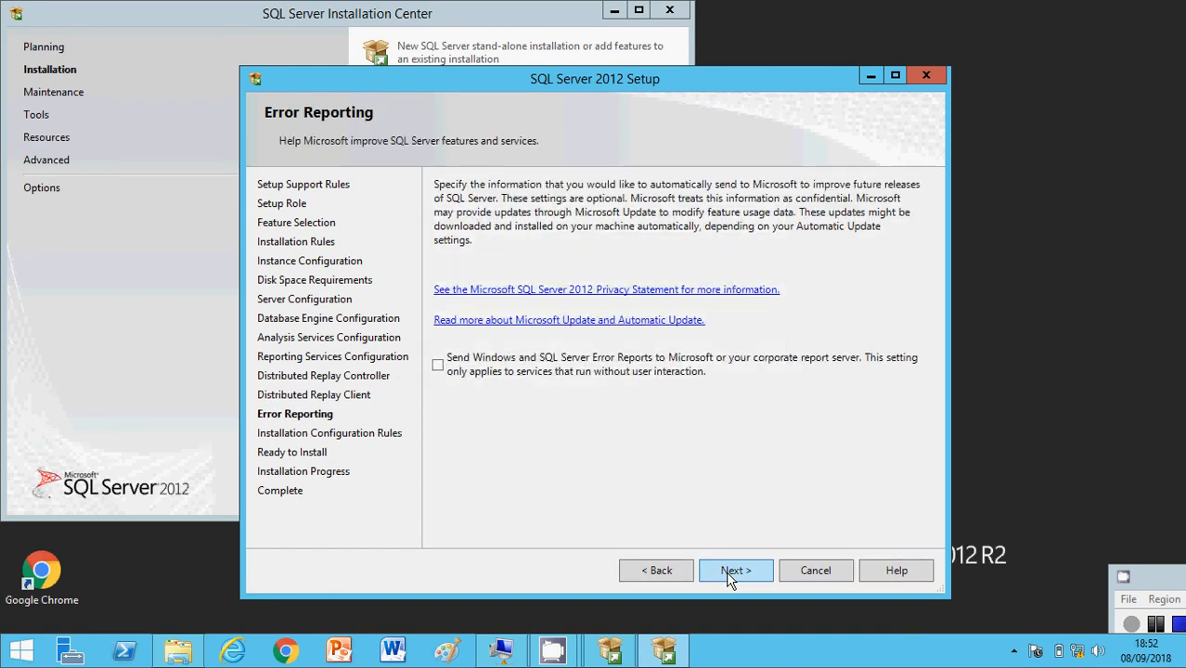
# Step: Leave error reporting off, accept the installation configuration rules check, and start the SQL Server 2012 installation
pyautogui.click(728, 573)
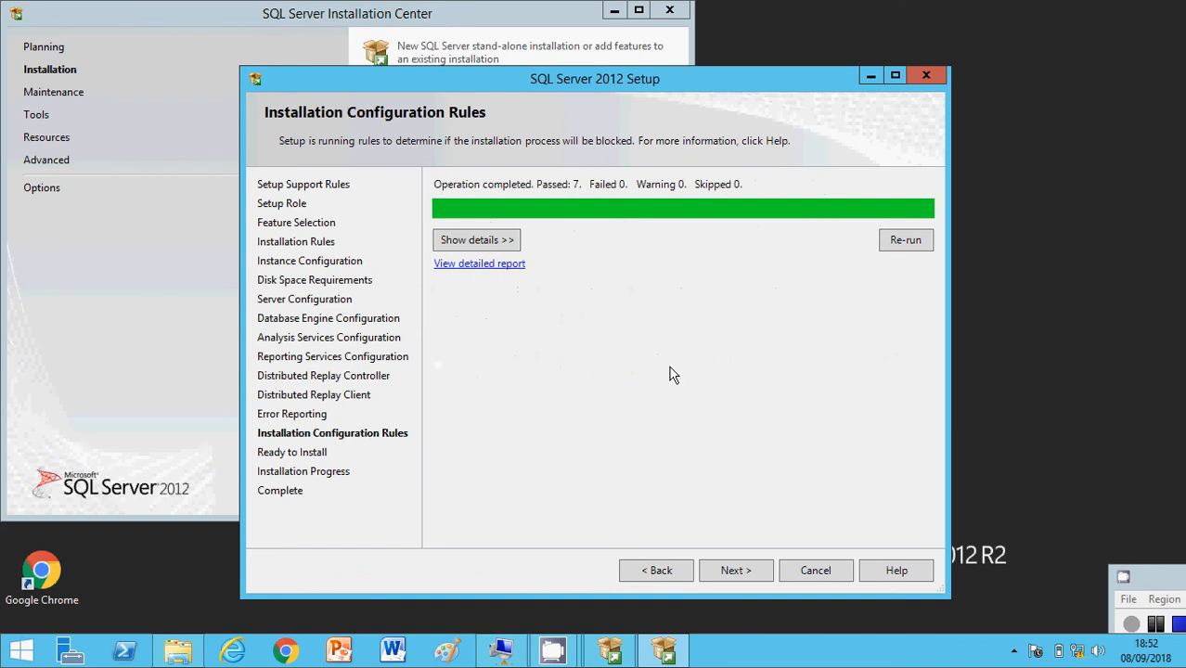
pyautogui.click(735, 572)
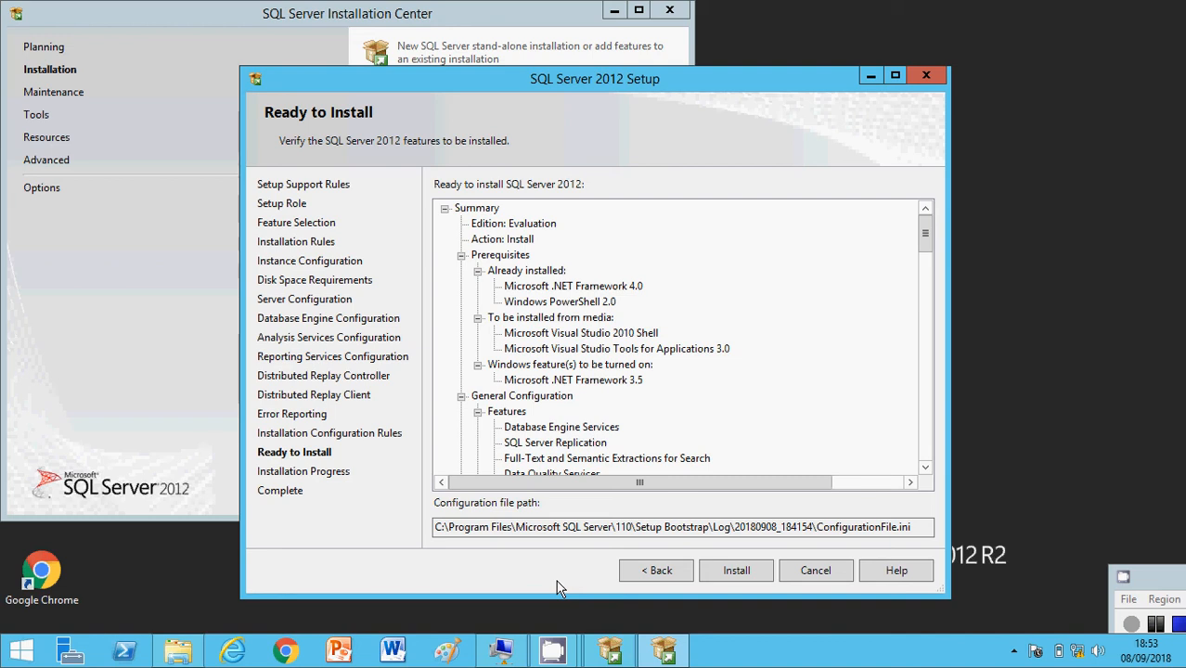
pyautogui.click(733, 575)
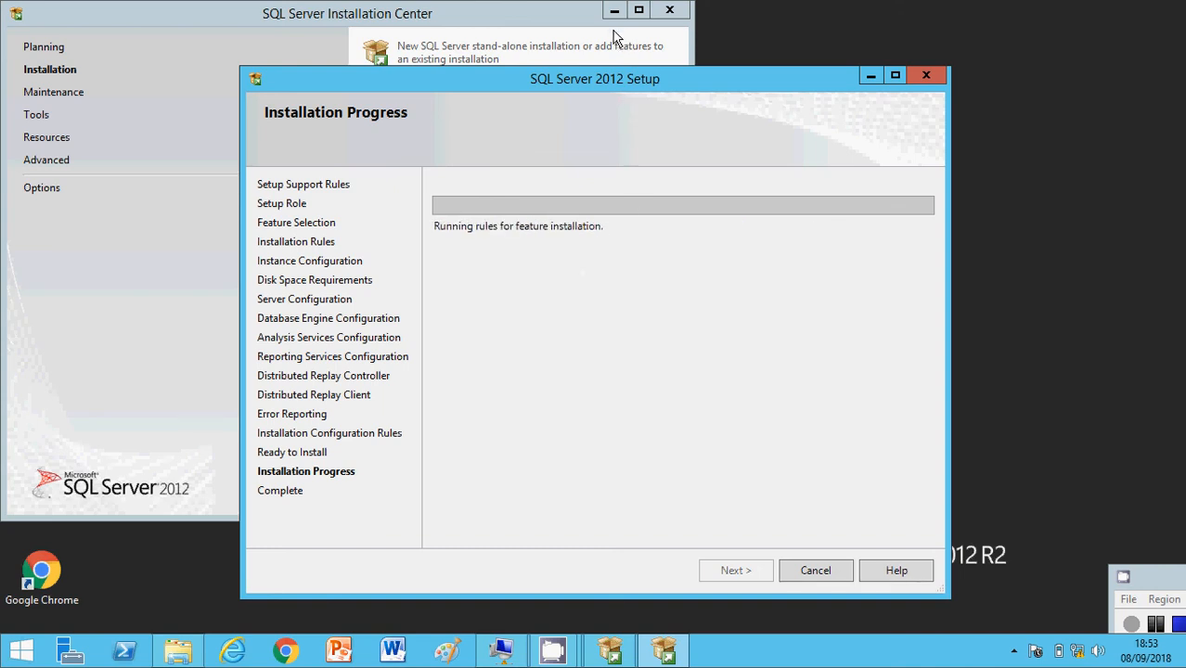
# Step: Minimize the setup wizard and the Installation Center, then switch to the SQLSERVER virtual machine connection
pyautogui.click(870, 75)
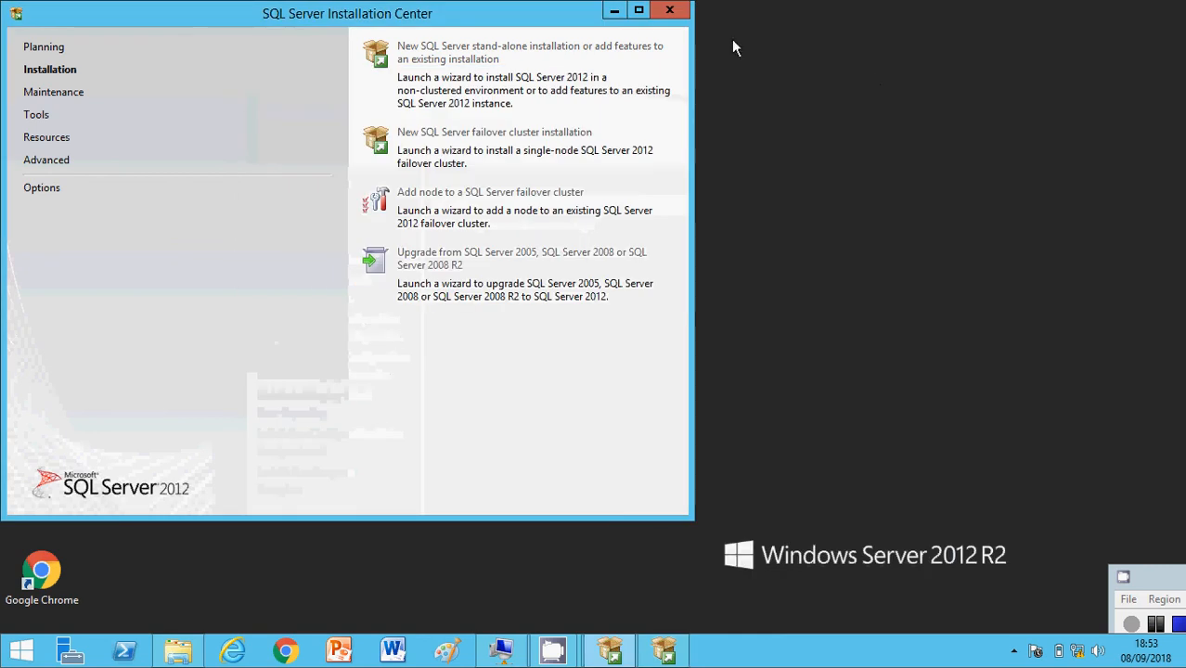
pyautogui.click(613, 11)
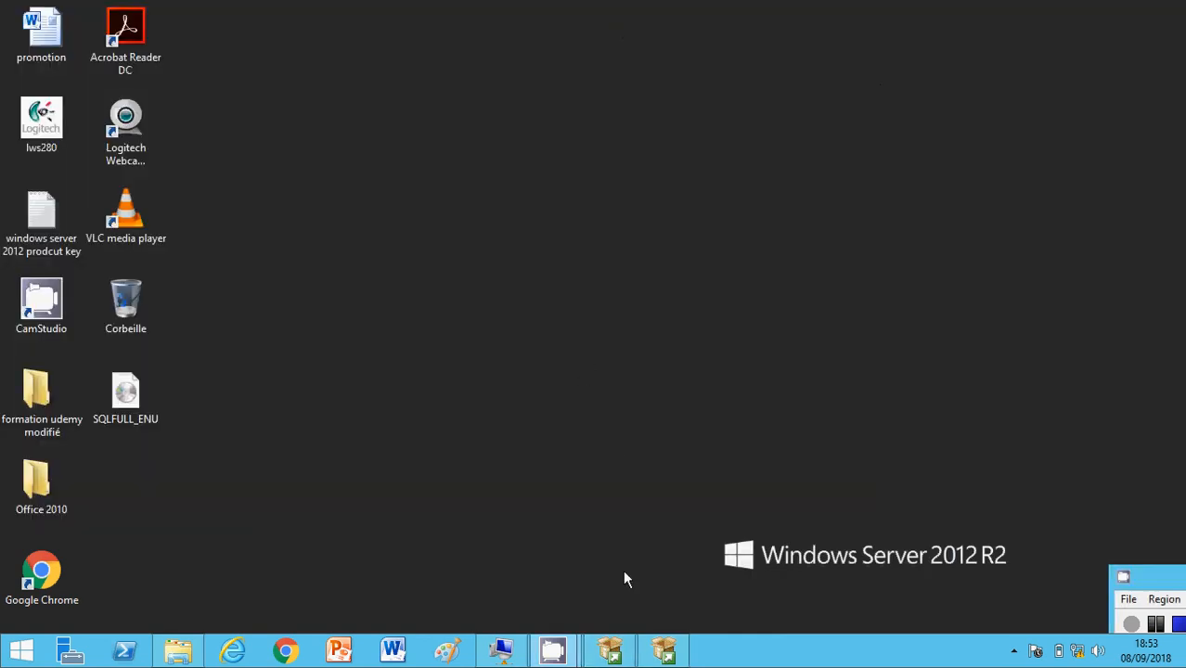
pyautogui.click(501, 649)
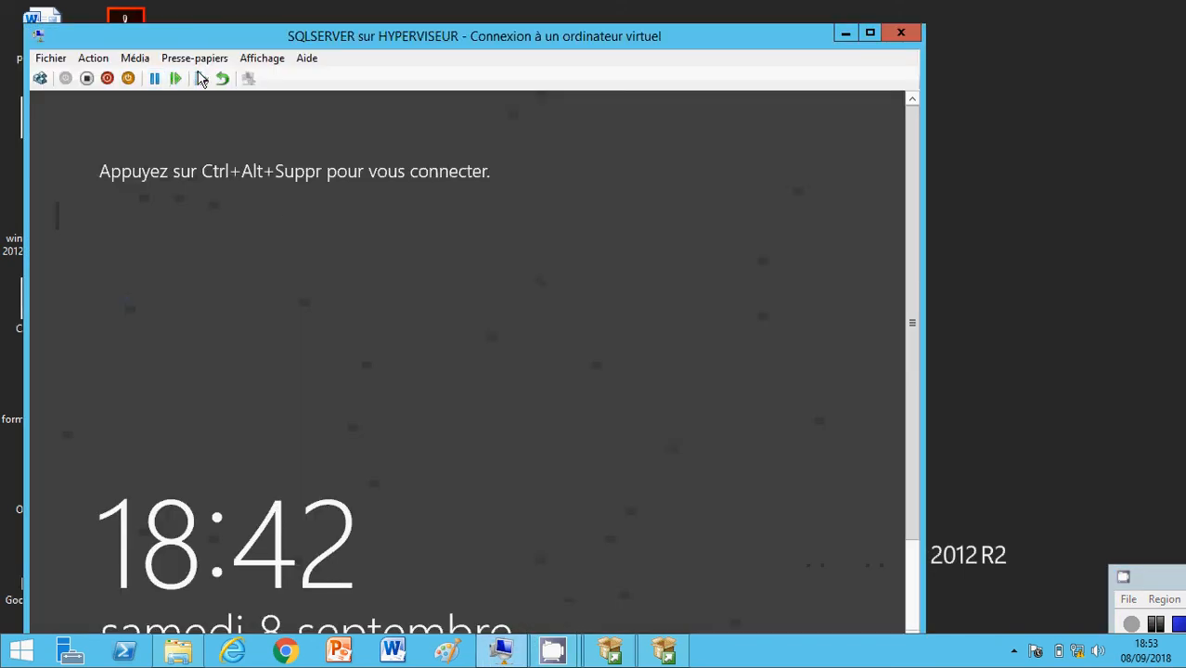
pyautogui.click(261, 58)
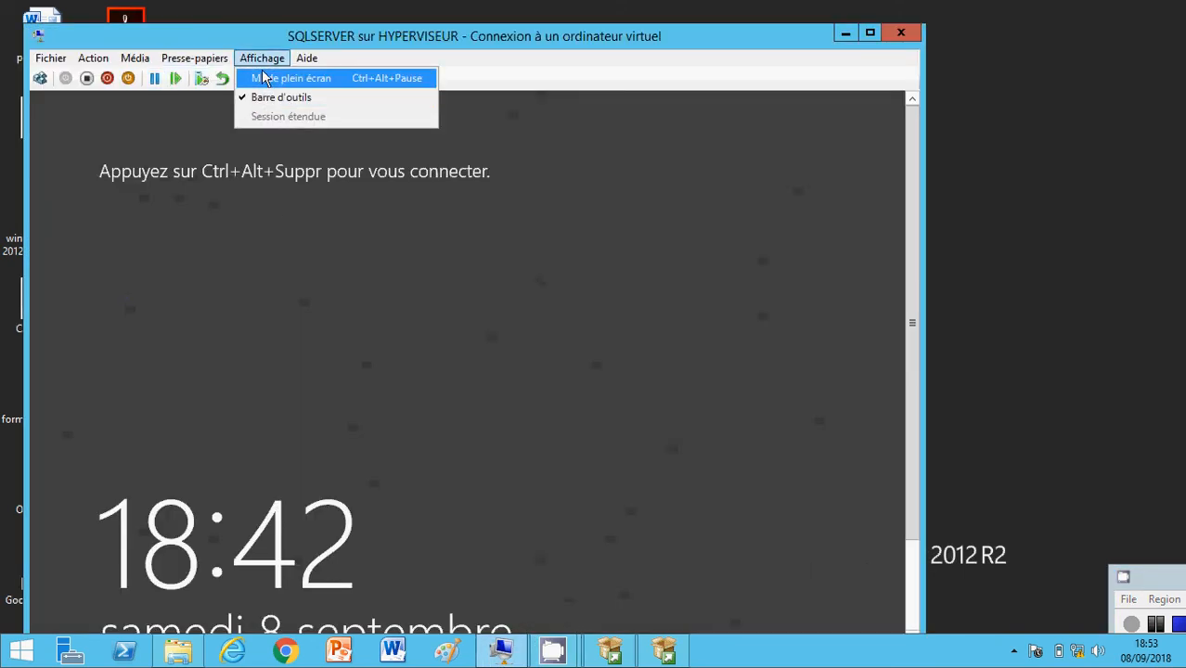
pyautogui.click(264, 81)
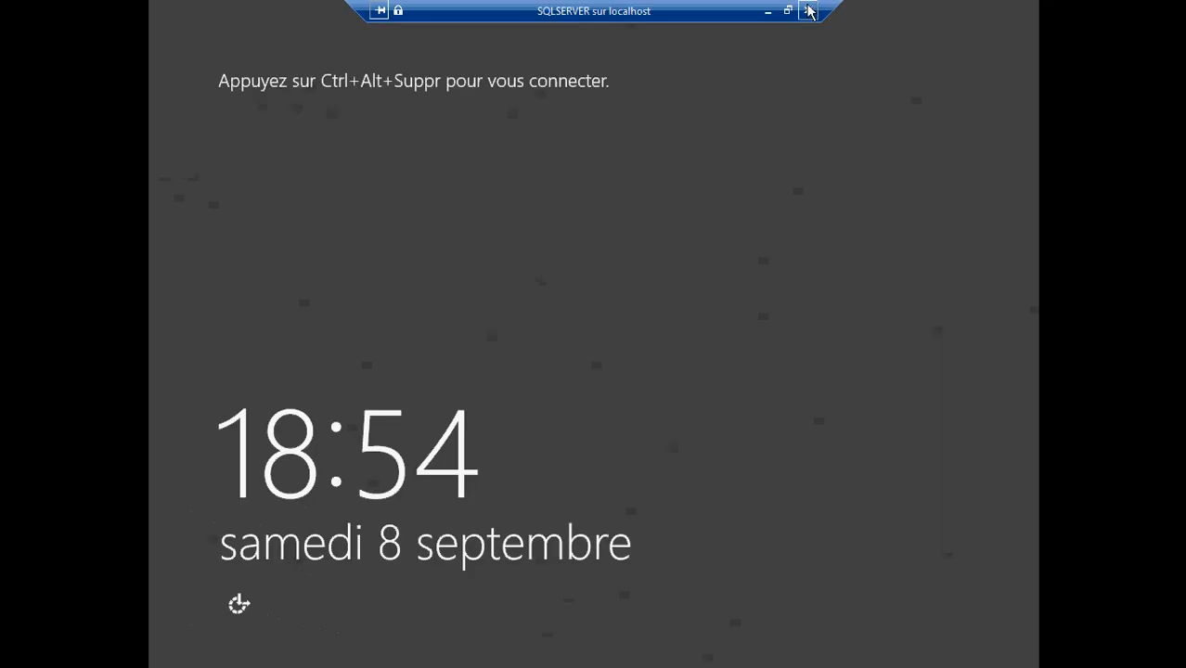
pyautogui.click(788, 11)
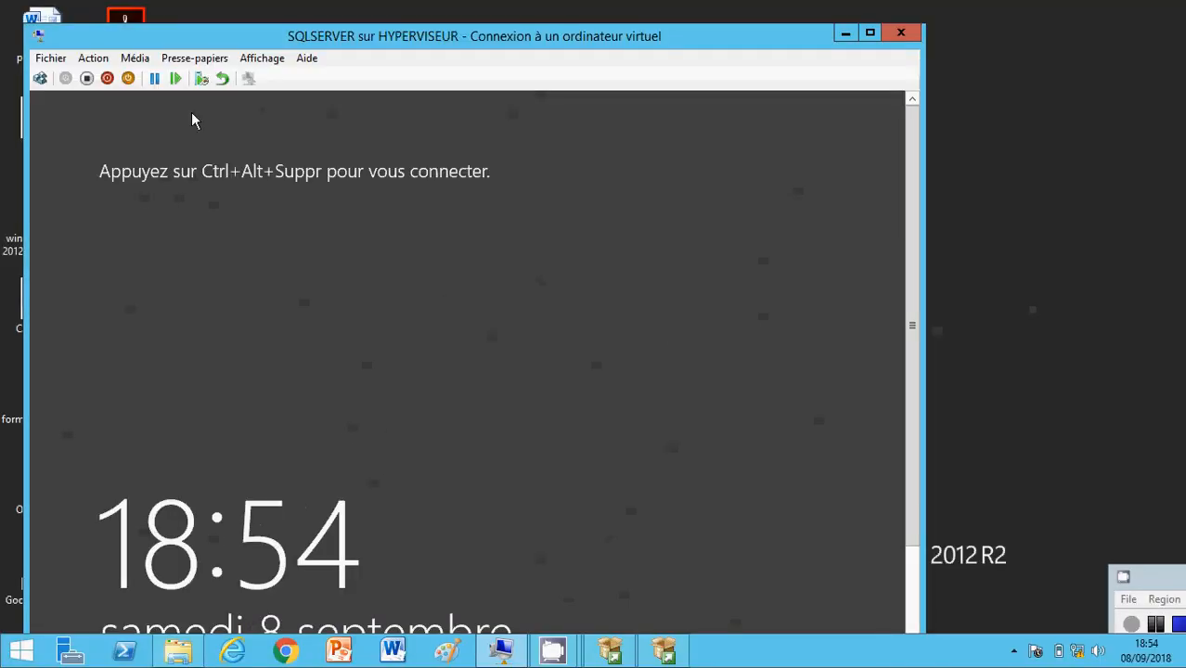
# Step: Unlock the SQLSERVER virtual machine and sign in to the Administrateur account with its password
pyautogui.click(39, 78)
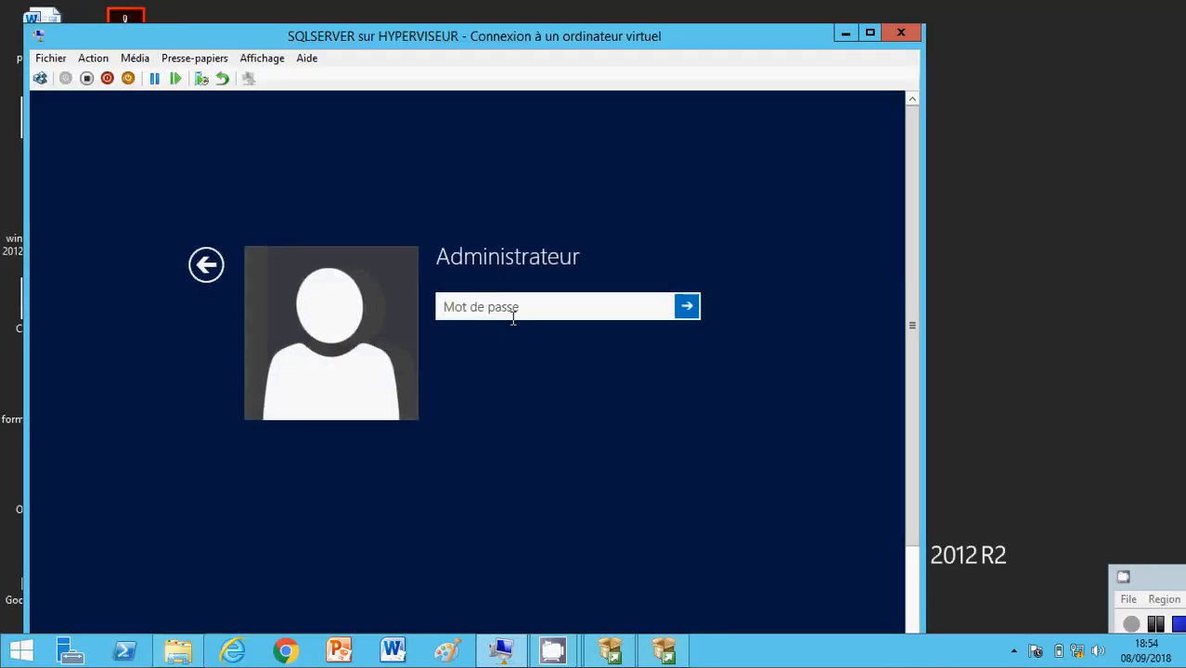
pyautogui.write('•')
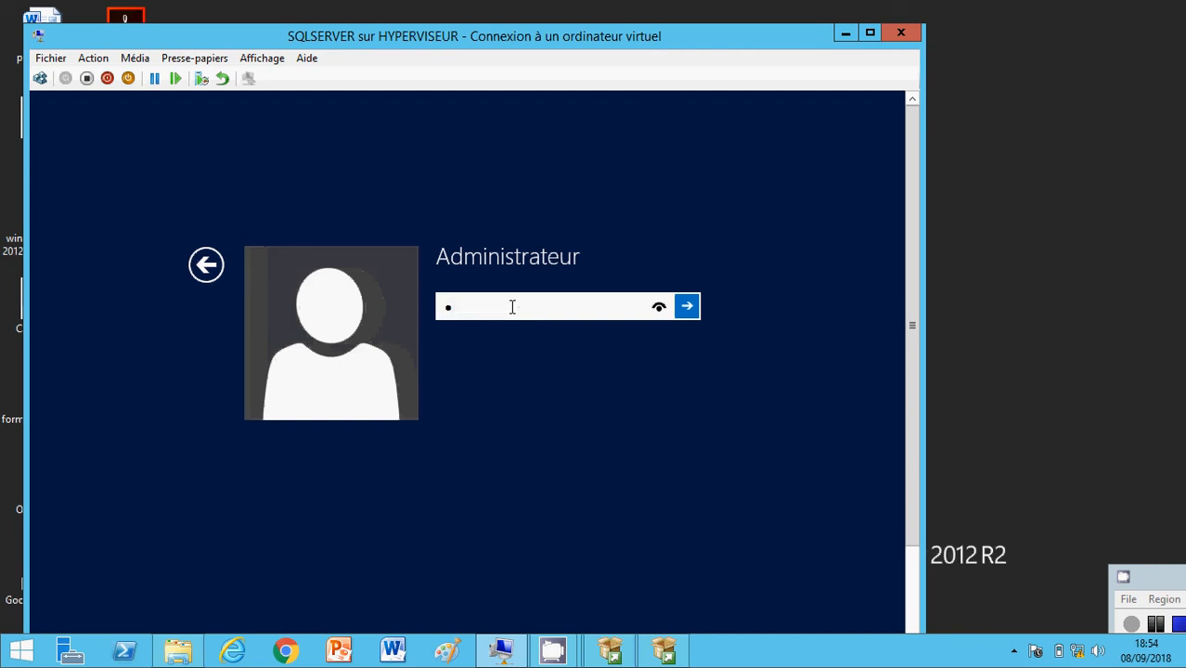
pyautogui.write('•••••••')
pyautogui.press('Return')
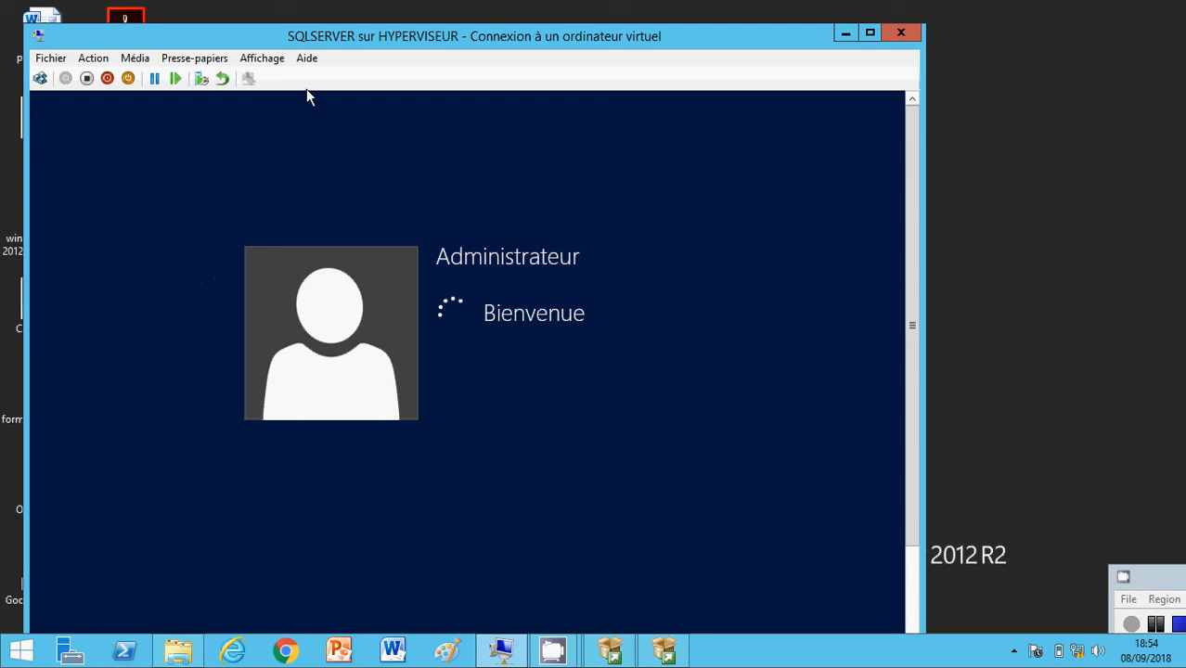
# Step: Show the virtual machine full screen and clear its desktop by minimizing Server Manager and dismissing the NetFx3 setup error
pyautogui.click(262, 59)
pyautogui.click(268, 80)
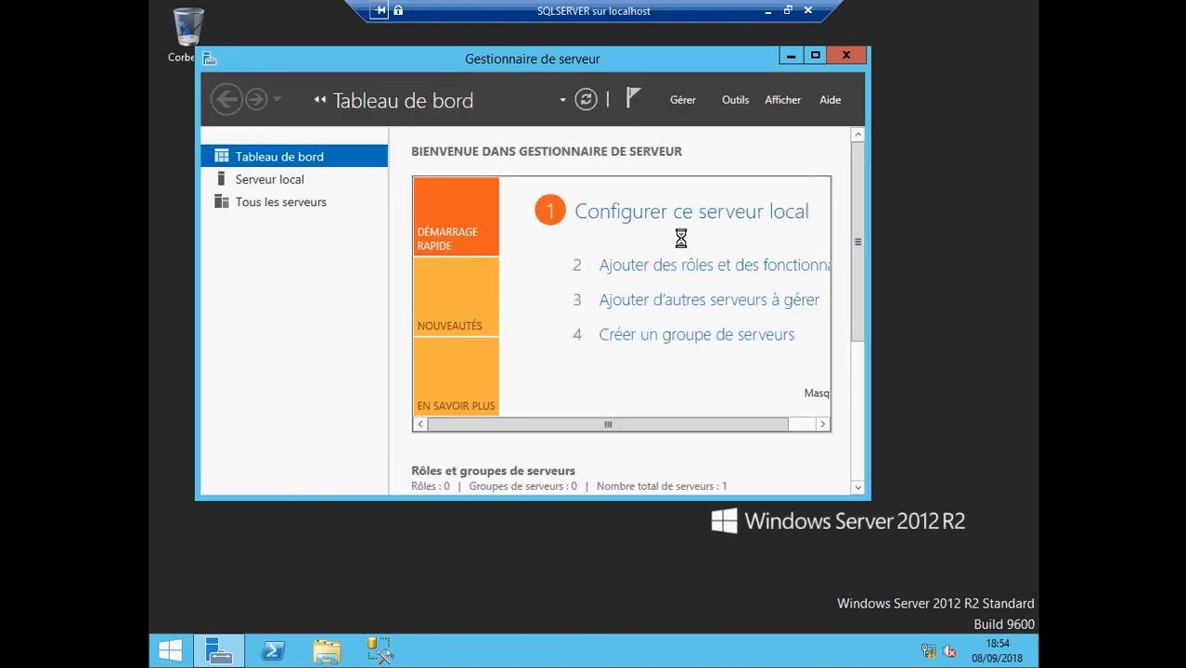
pyautogui.click(789, 55)
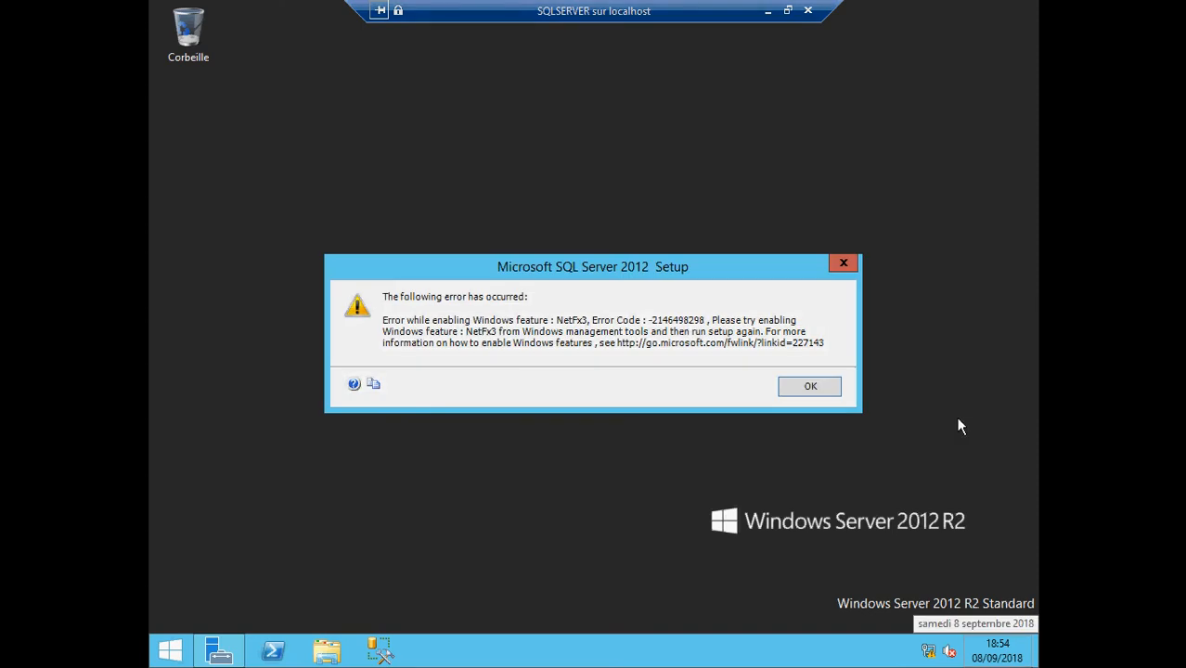
pyautogui.click(818, 390)
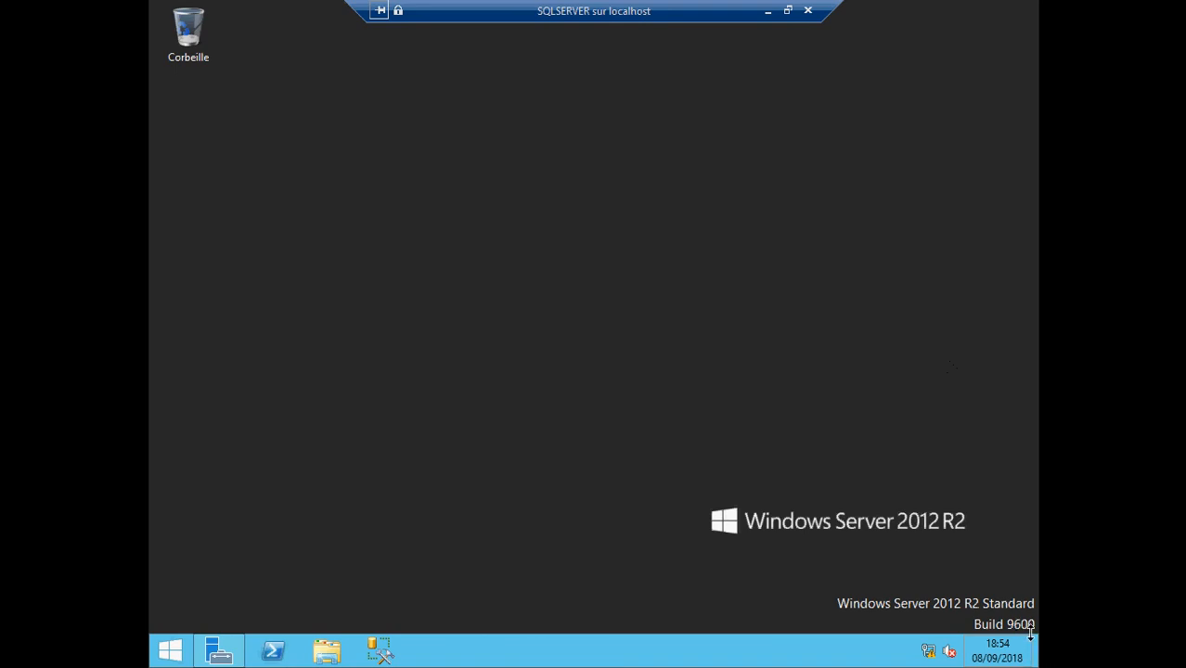
# Step: Search the virtual machine for "sql" to check which SQL Server applications are installed, then close the search
pyautogui.moveTo(1029, 617)
pyautogui.click(1011, 249)
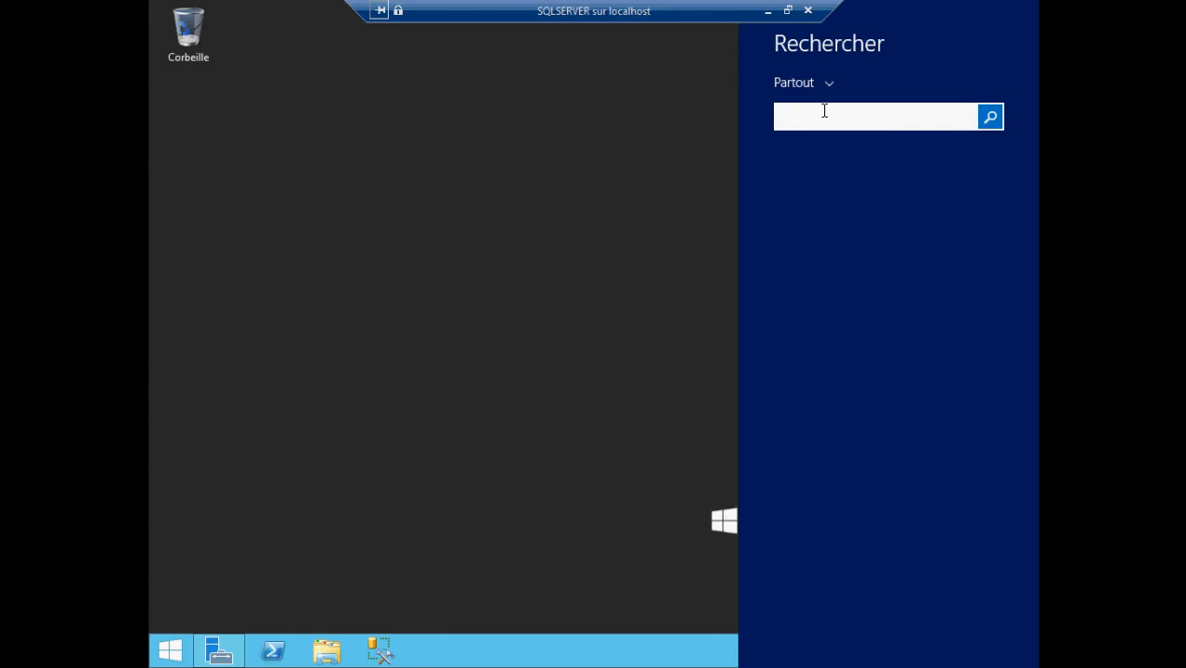
pyautogui.write('sql Server Management Studio')
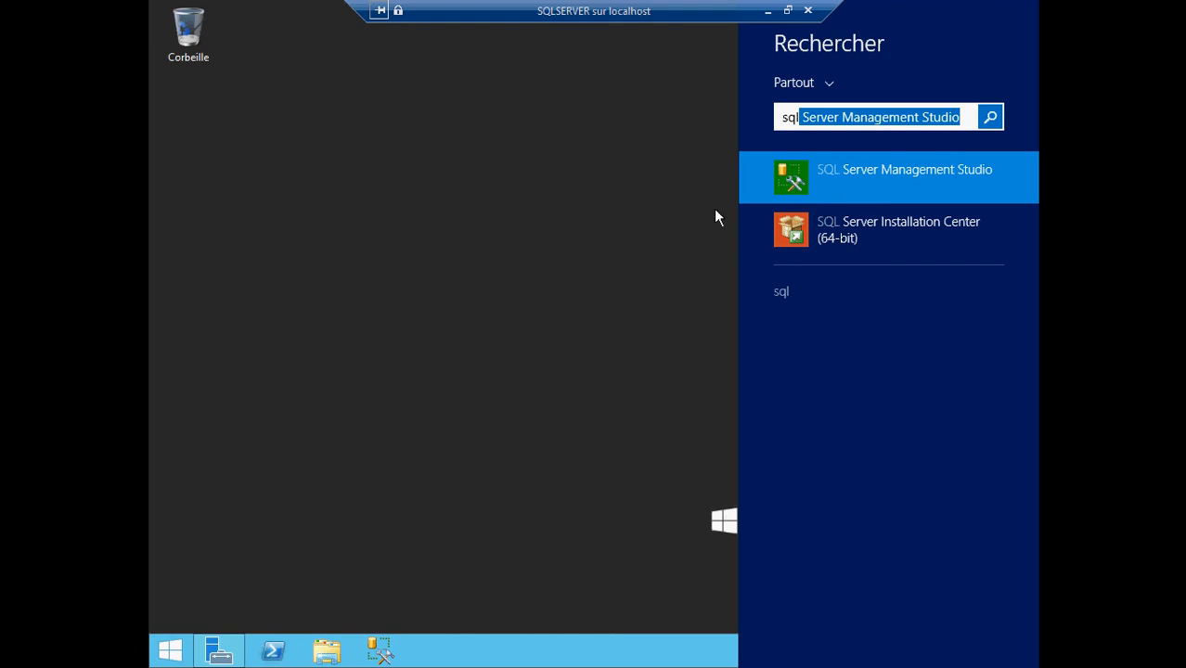
pyautogui.click(634, 245)
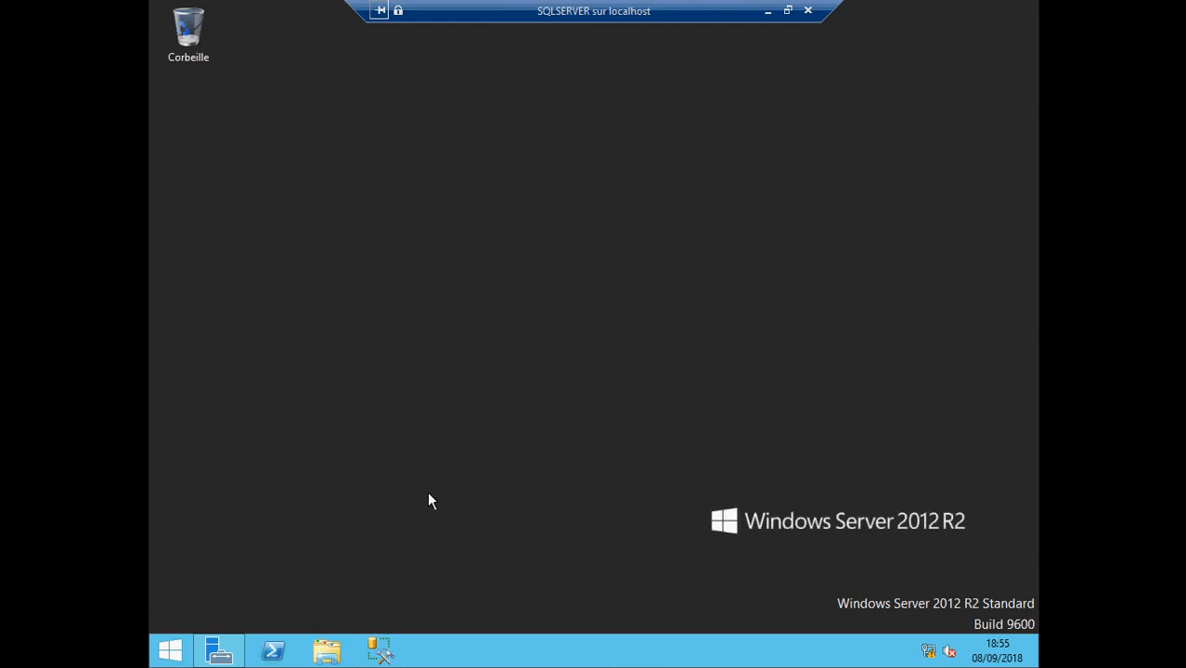
# Step: Open SQL Server Management Studio and connect to the SQLSERVER Database Engine with Windows Authentication
pyautogui.click(384, 654)
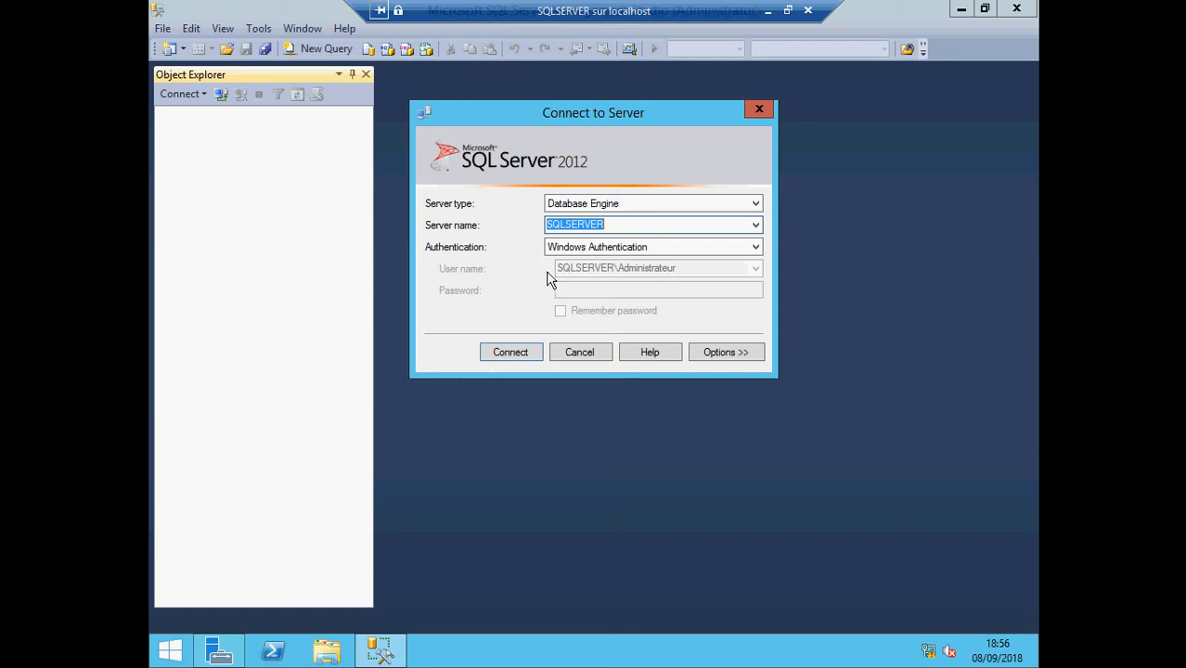
pyautogui.click(518, 353)
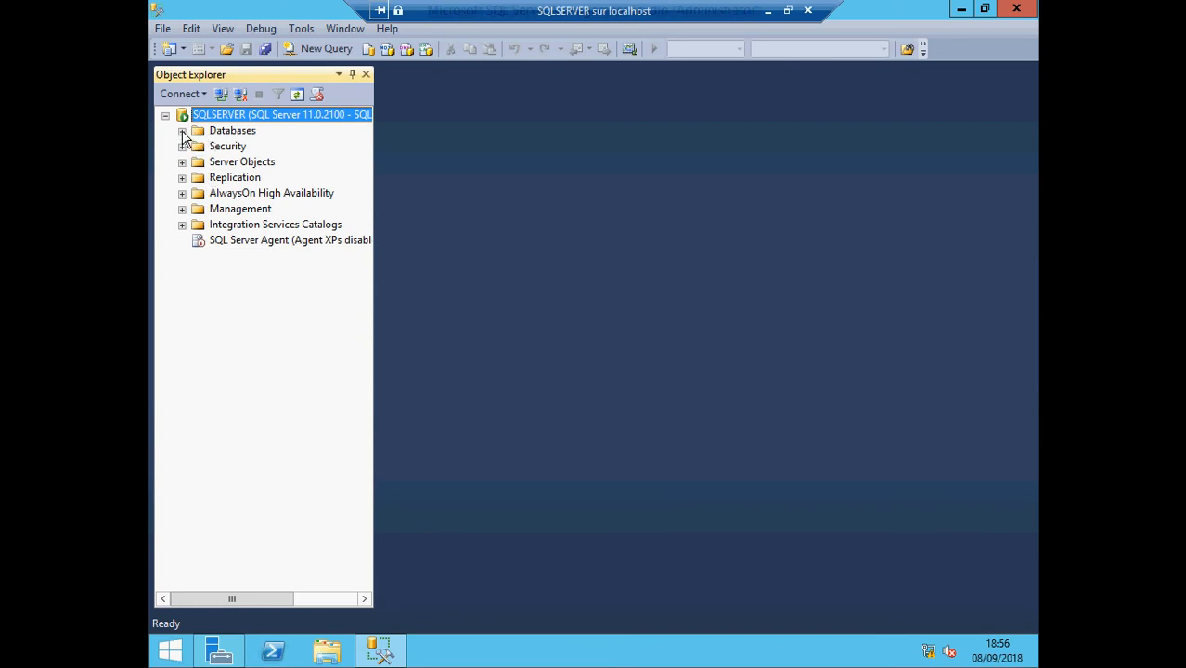
# Step: Examine the server's databases, the contents of System Databases, and the commands available for the Databases folder
pyautogui.click(182, 131)
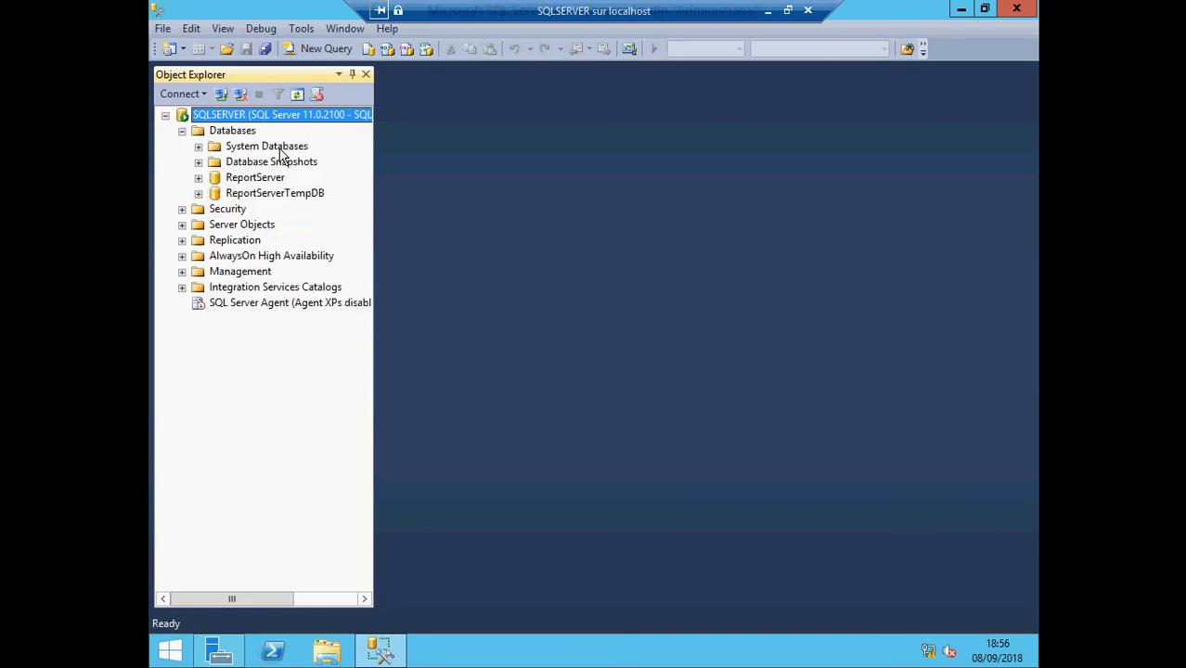
pyautogui.click(199, 146)
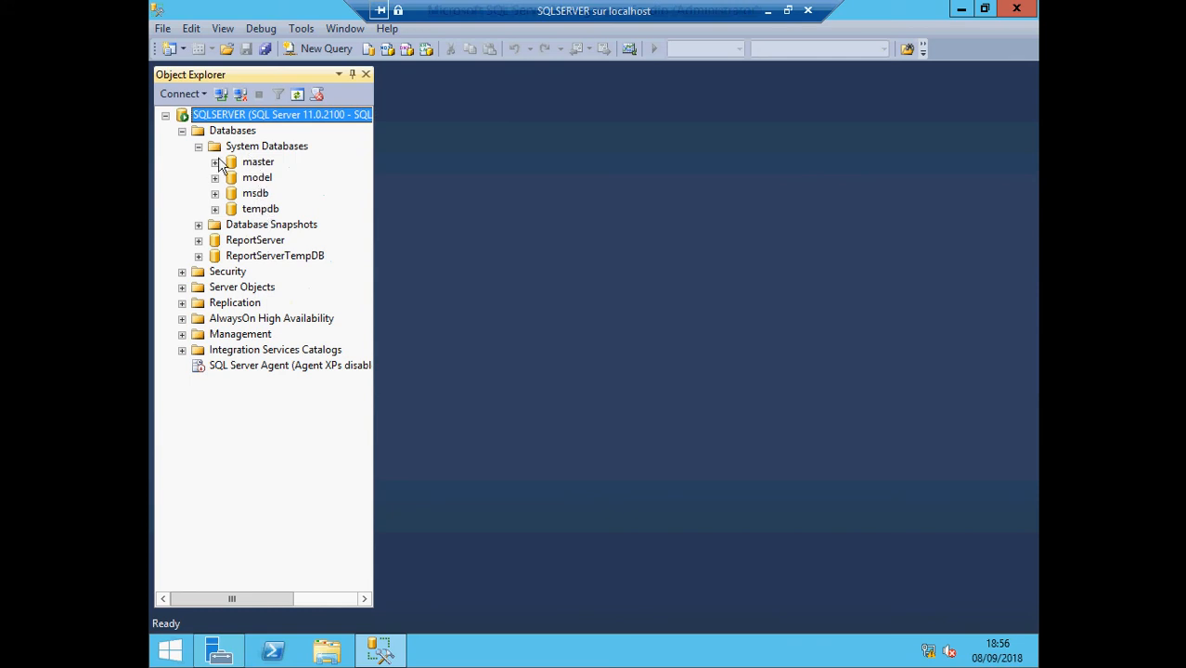
pyautogui.click(199, 147)
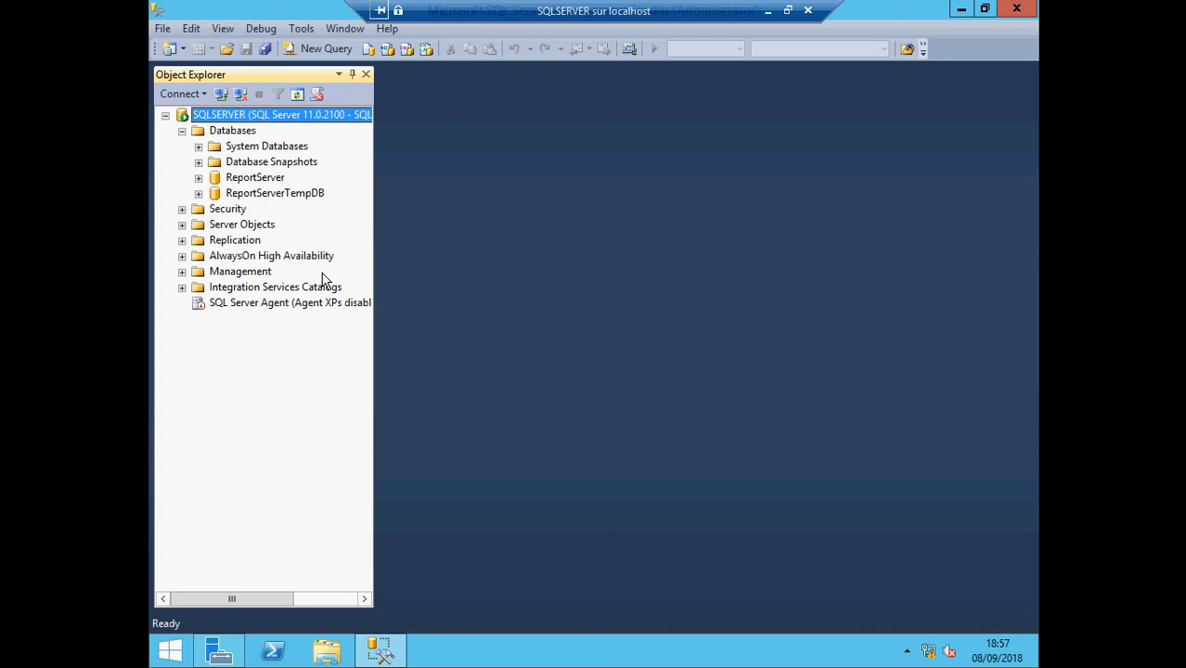
pyautogui.click(223, 130)
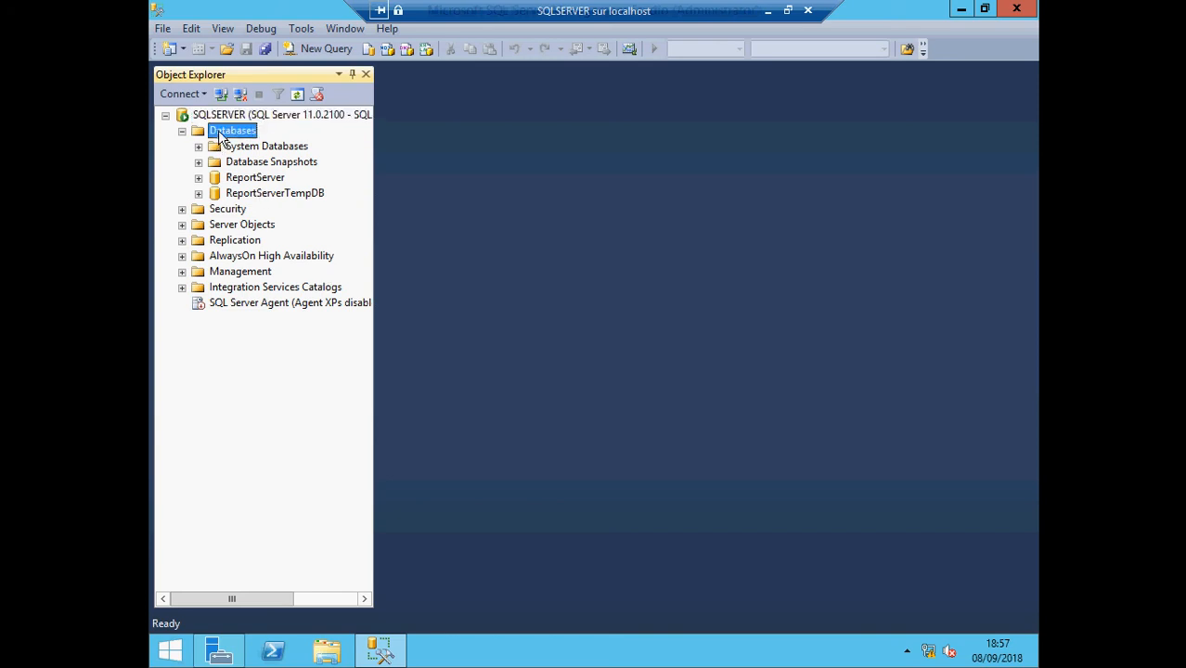
pyautogui.rightClick(221, 135)
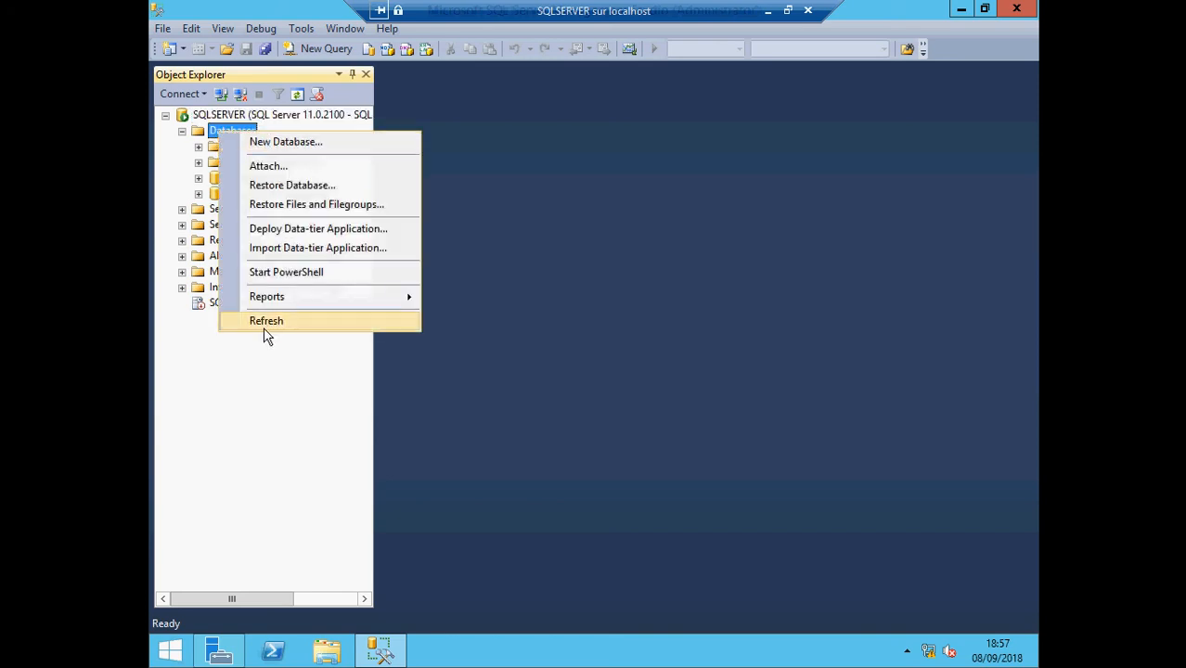
pyautogui.click(256, 455)
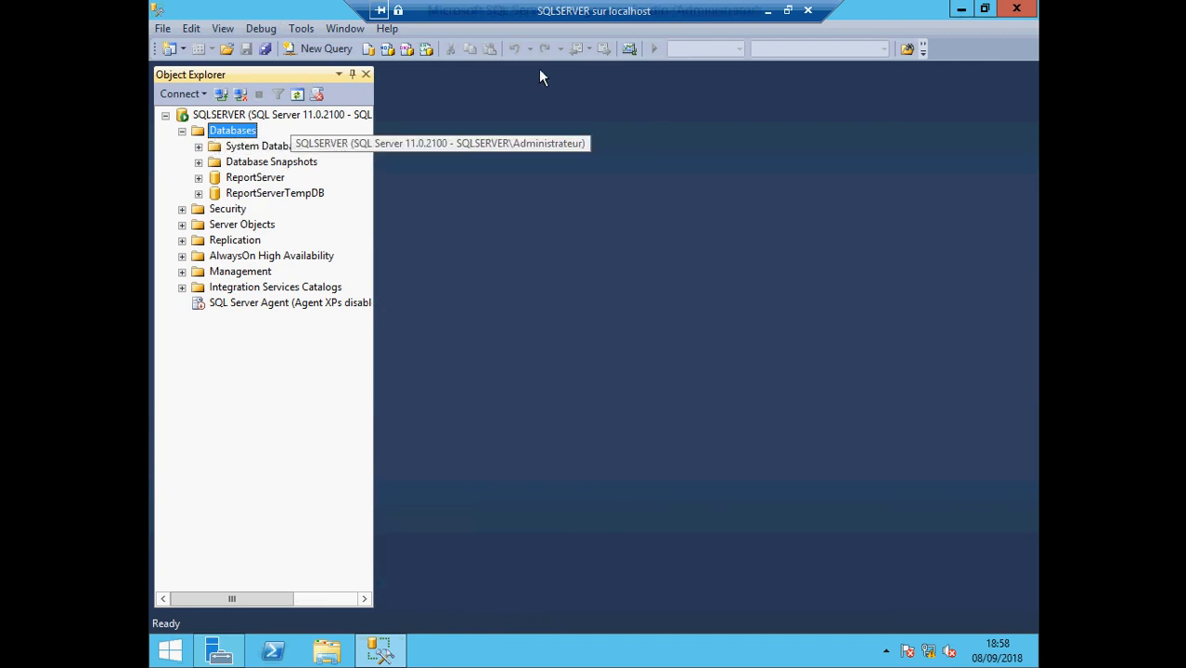
# Step: Minimize SQL Server Management Studio and the full-screen virtual machine to return to the host desktop
pyautogui.click(962, 9)
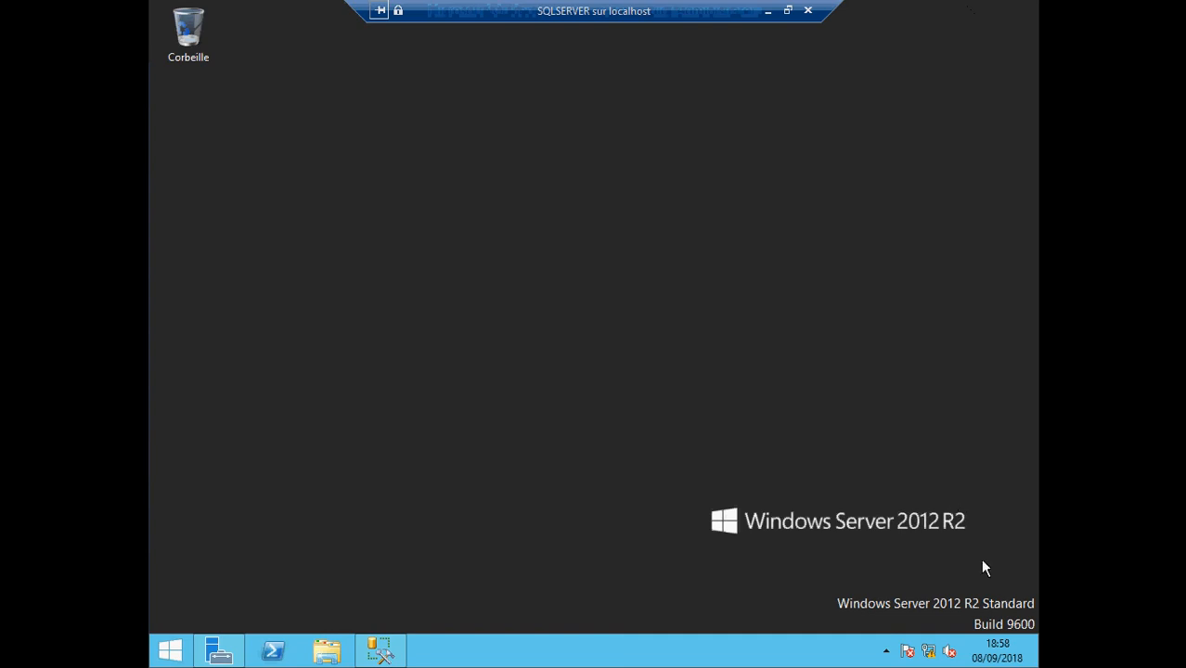
pyautogui.click(768, 12)
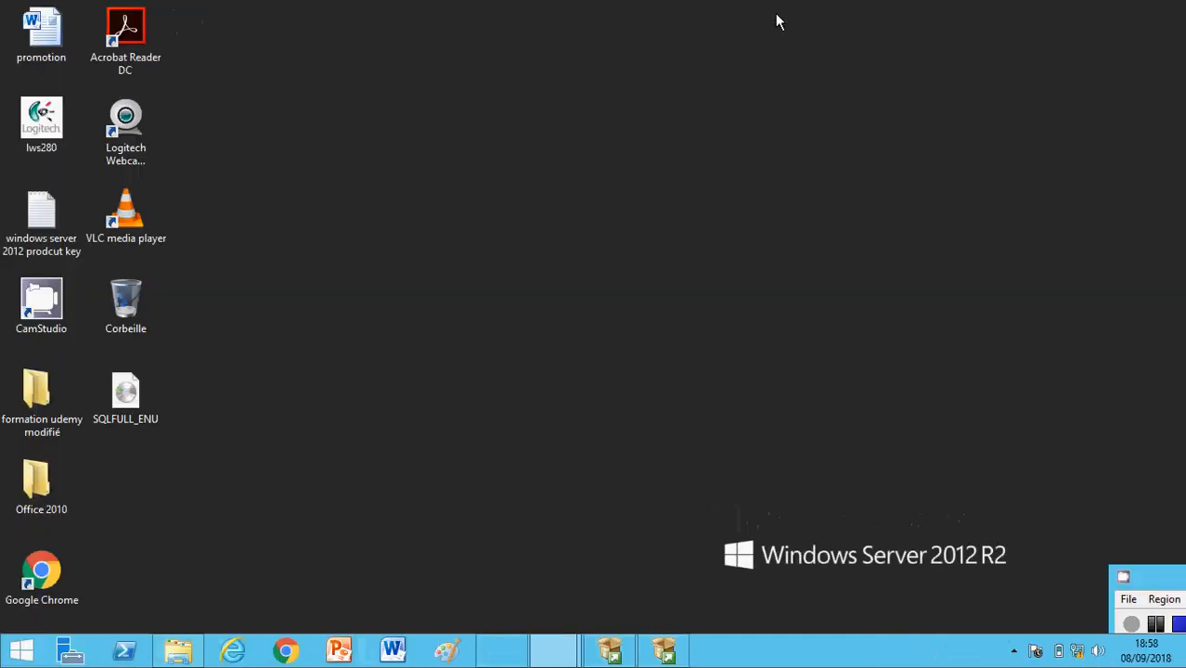